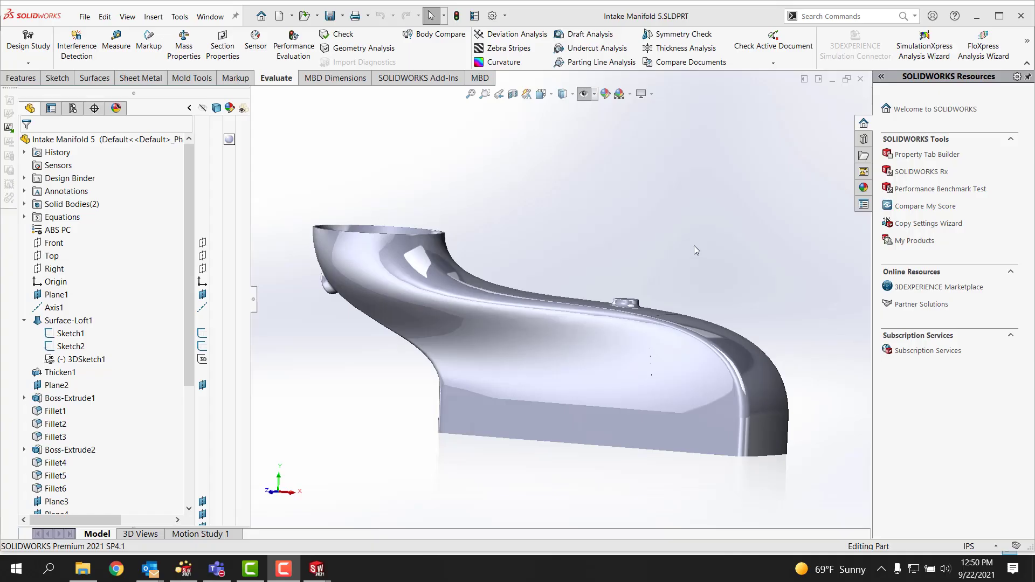
Orbit the manifold to inspect its top opening and side views.
middle_click_drag(464, 219, 485, 269)
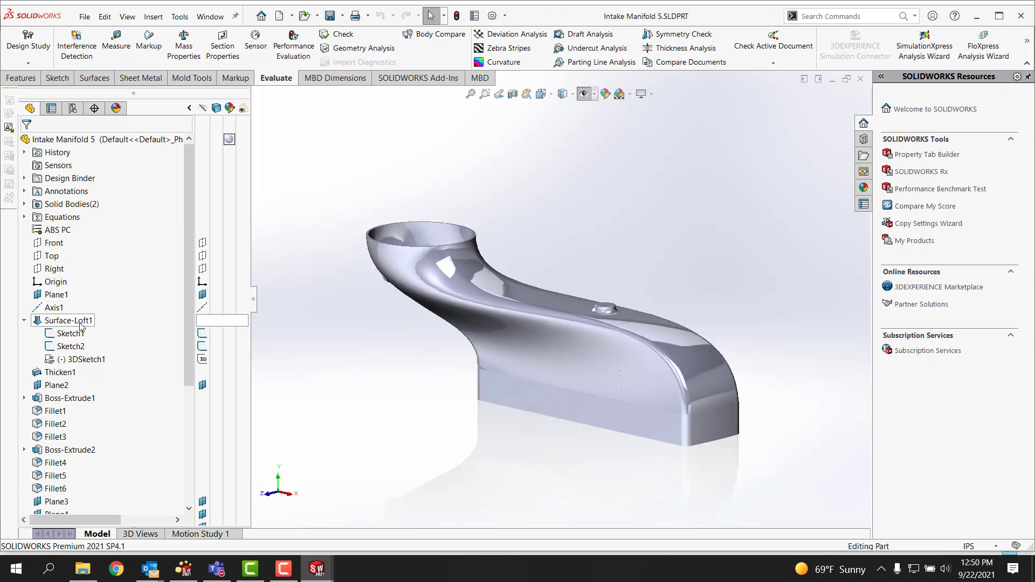
mouse_move(81, 327)
mouse_move(70, 361)
mouse_move(365, 393)
middle_mouse_down()
mouse_move(381, 166)
mouse_move(381, 199)
middle_mouse_up()
middle_click_drag(553, 376, 542, 82)
middle_click_drag(554, 273, 570, 243)
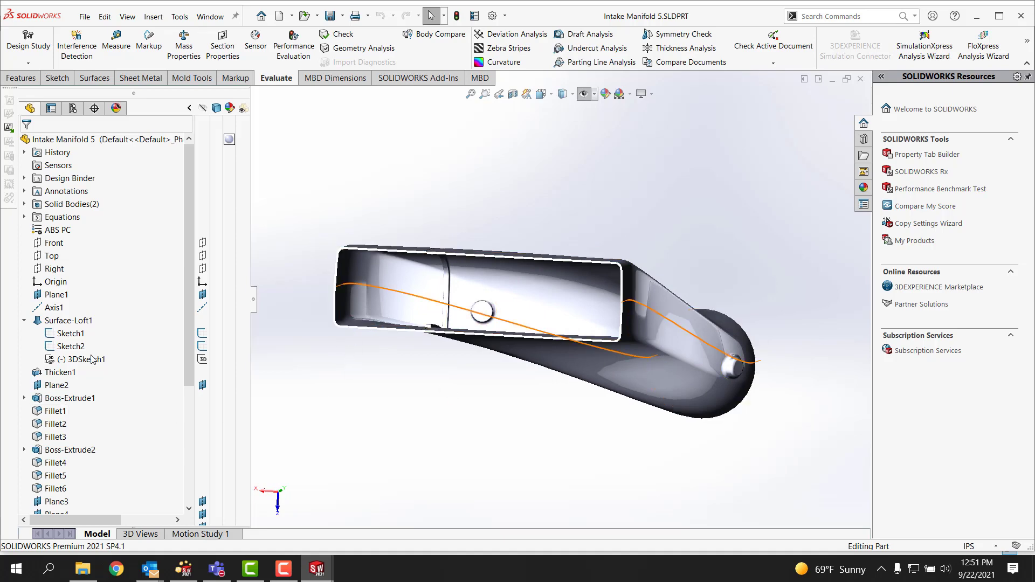
Edit Sketch1 to review the rectangular profile fitted in view, then exit it.
right_click(56, 342)
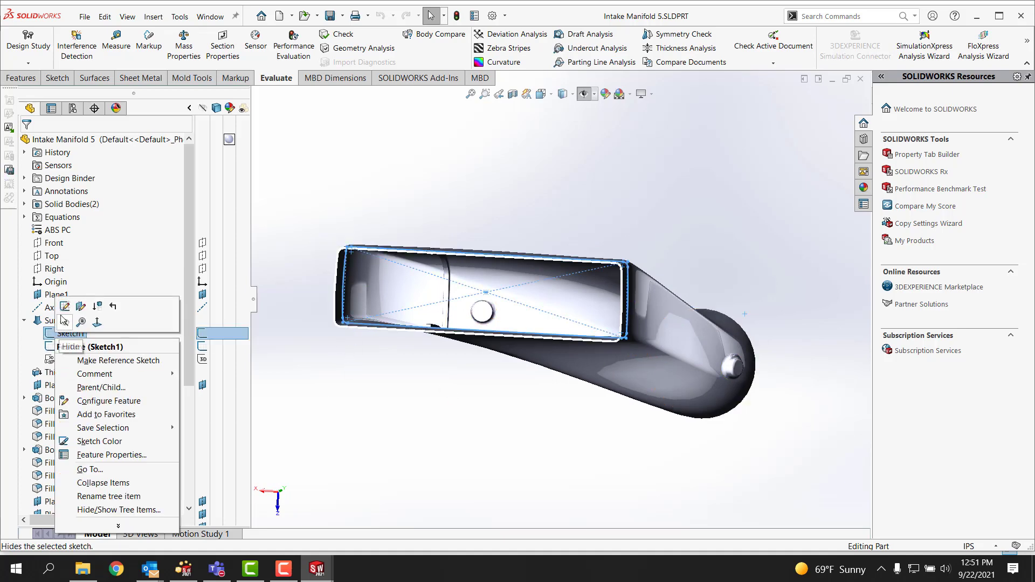
left_click(64, 307)
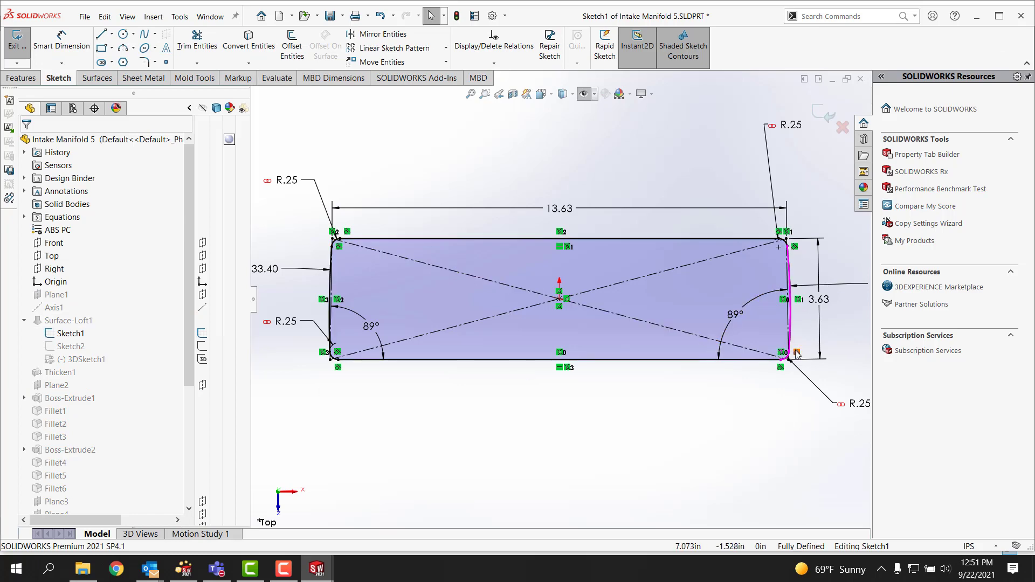
scroll(258, 382, "down", 2)
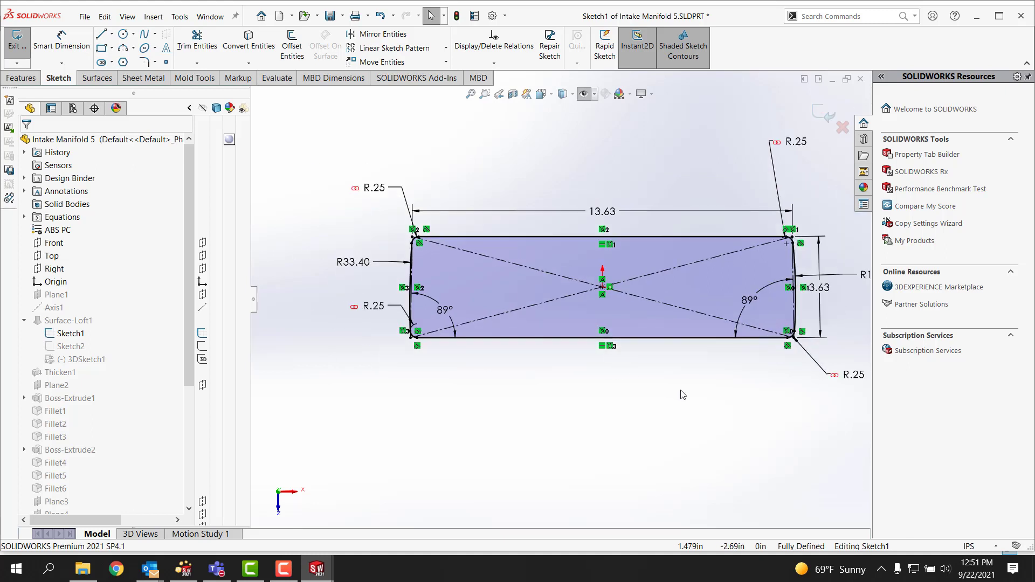
key("z")
left_click(848, 129)
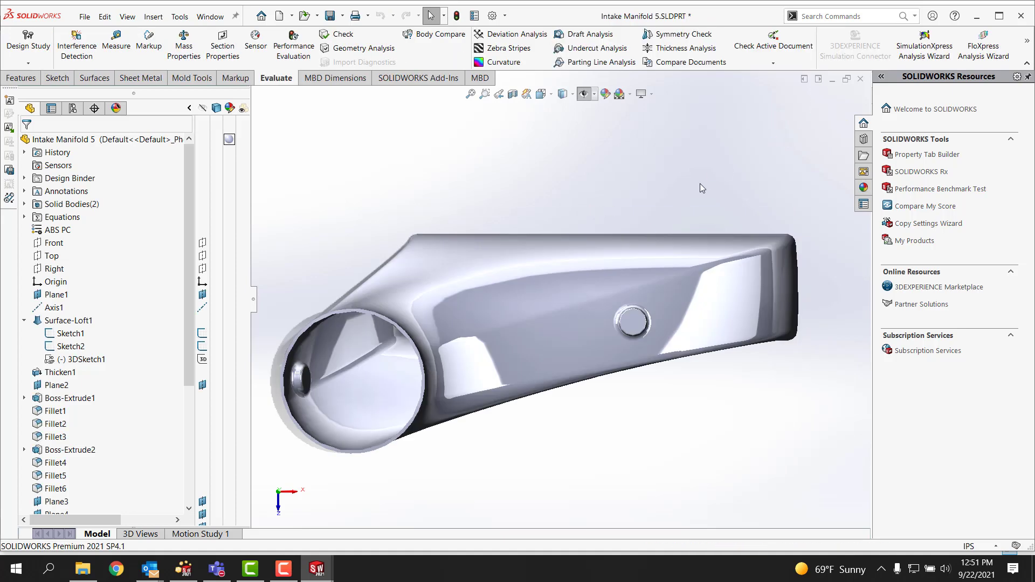
Show Sketch2's circular profile and dimensions and inspect it from several angles.
mouse_move(613, 218)
middle_mouse_down()
mouse_move(640, 203)
mouse_move(758, 231)
middle_mouse_up()
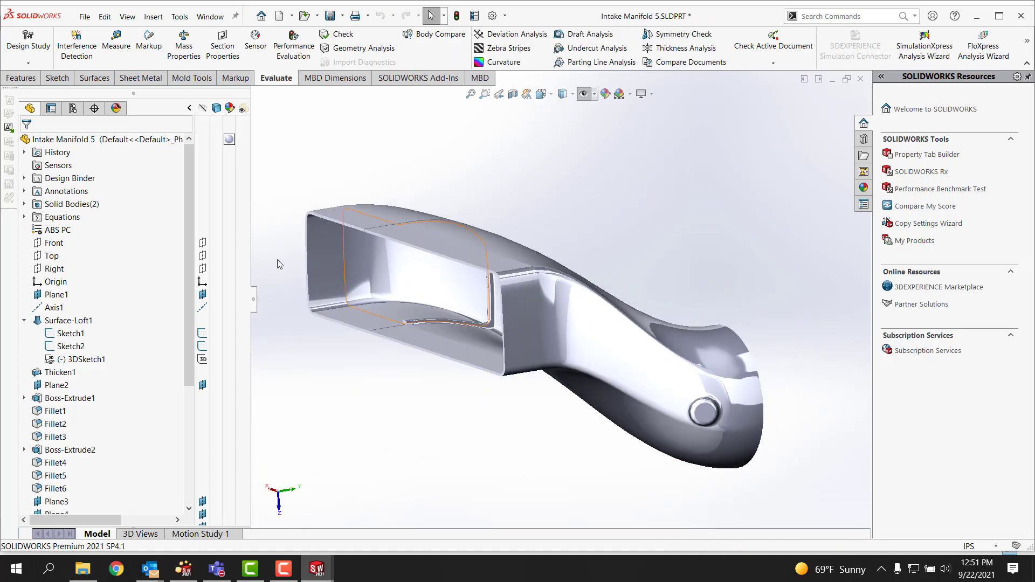
left_click(61, 349)
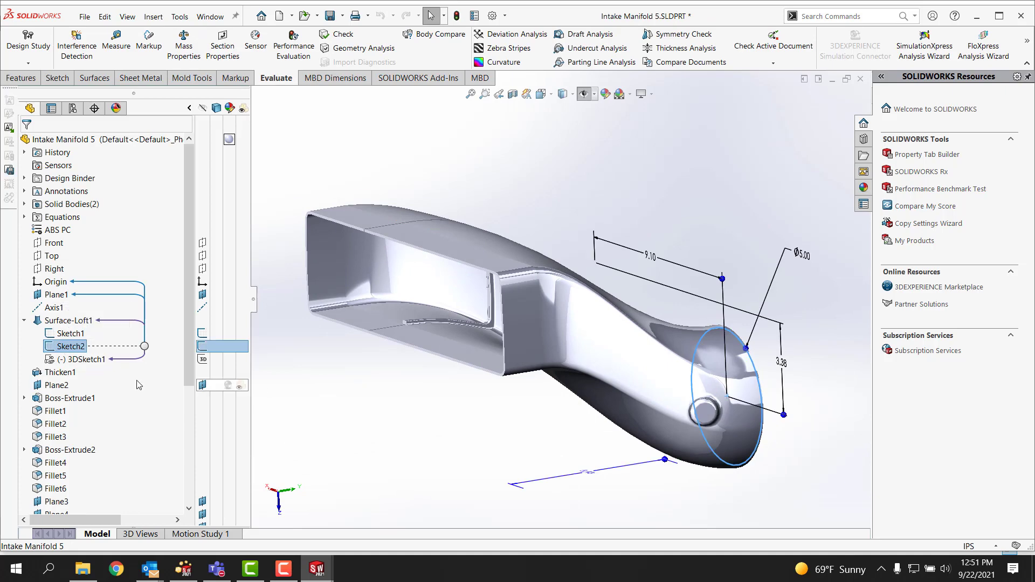
middle_click_drag(408, 403, 393, 441)
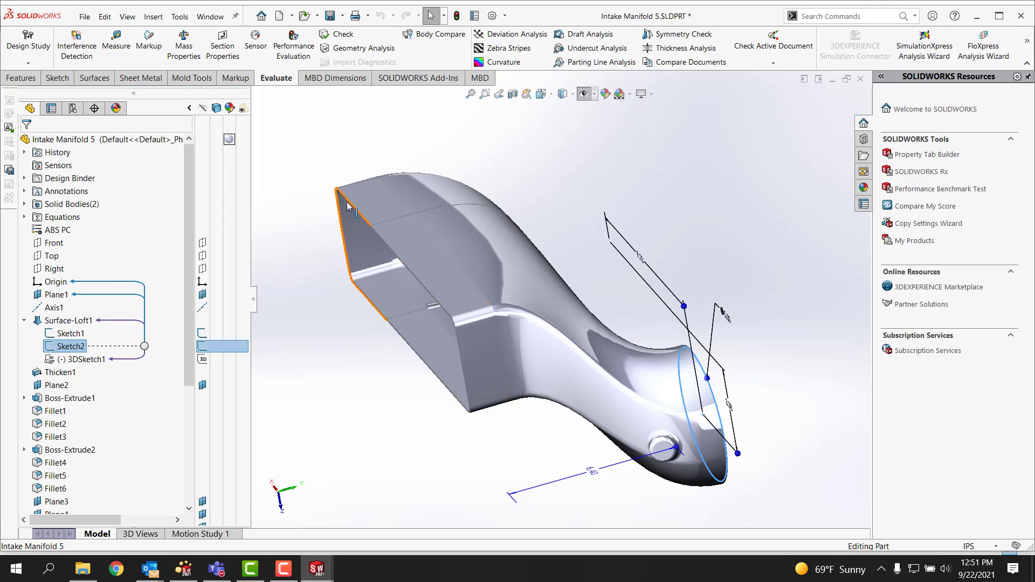
middle_click_drag(343, 178, 345, 158)
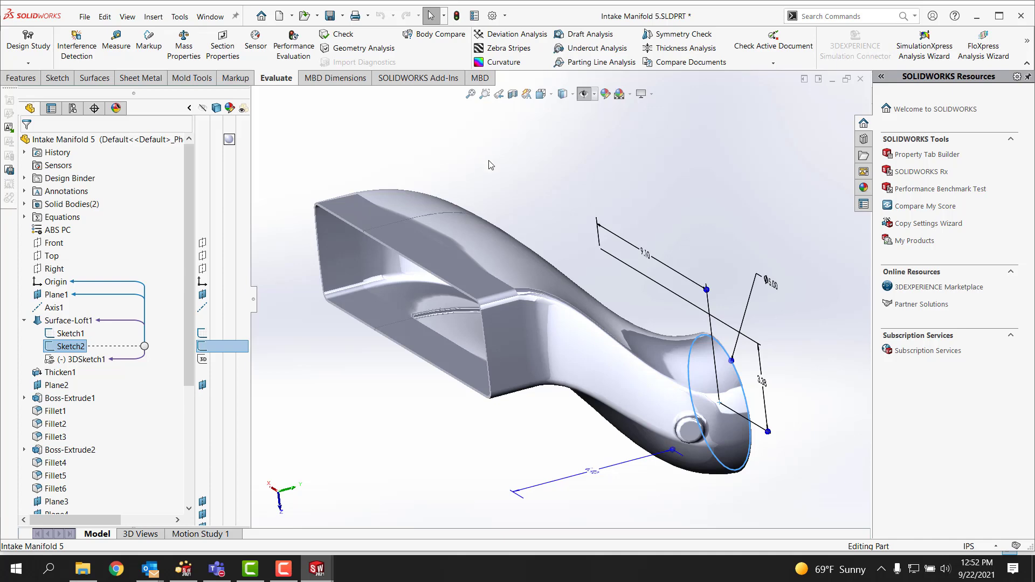
mouse_move(499, 167)
middle_mouse_down()
mouse_move(469, 148)
mouse_move(501, 170)
middle_mouse_up()
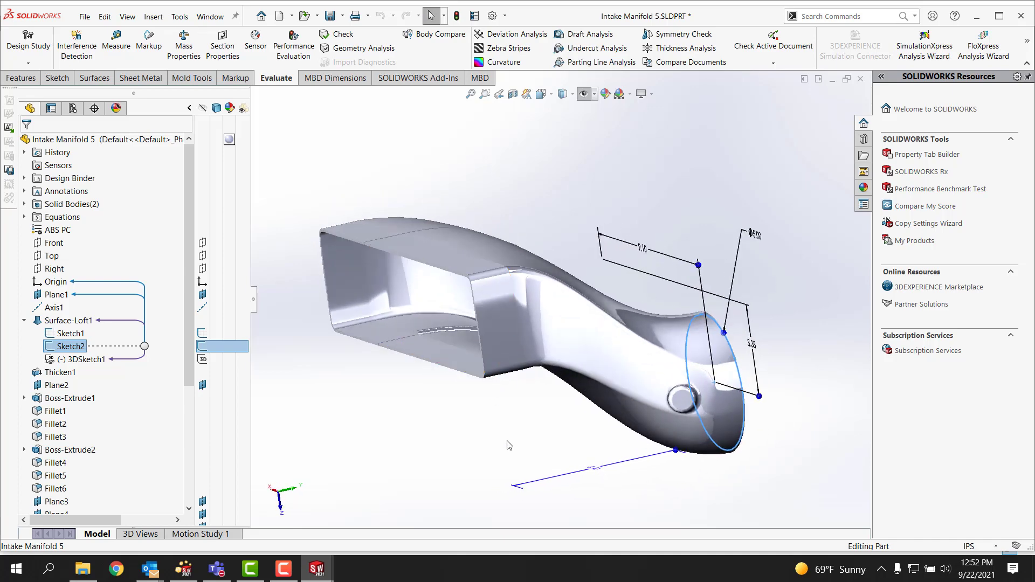
middle_click_drag(500, 394, 493, 458)
key("Escape")
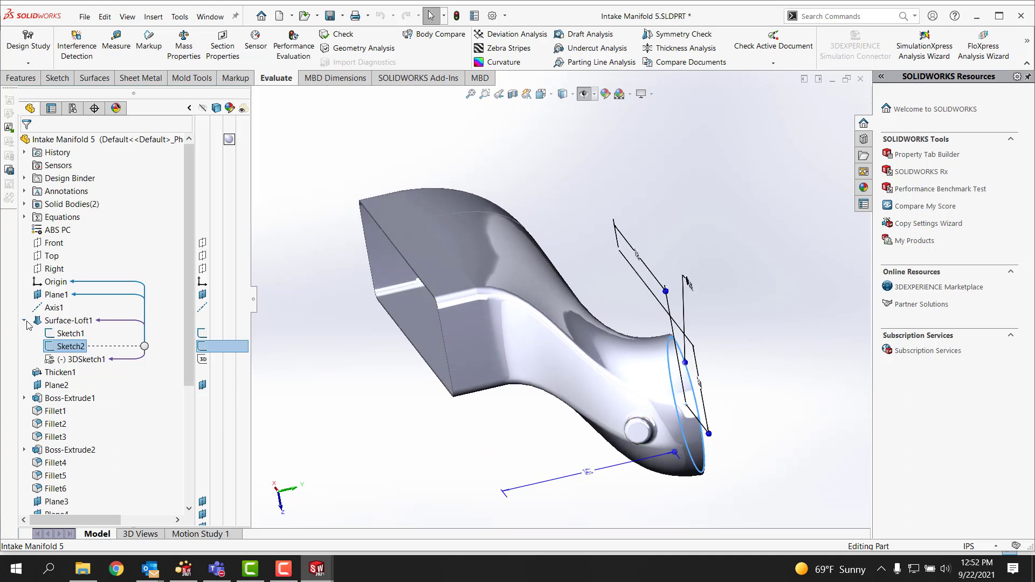
Review Surface-Loft1's guide curves Open Group<1> and Open Group<2>, then cancel unchanged.
right_click(57, 323)
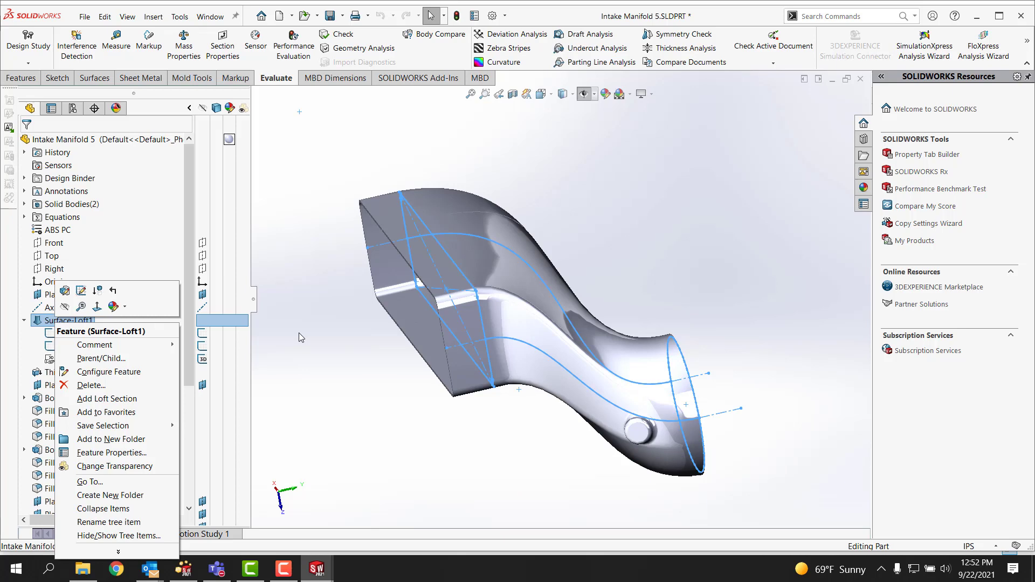
left_click(67, 291)
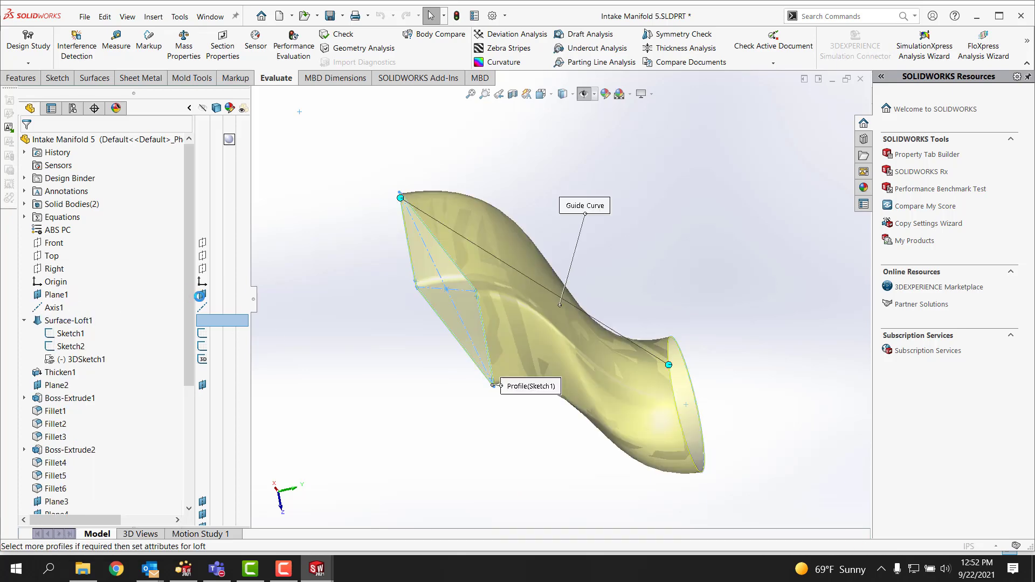
key("Right")
key("Right")
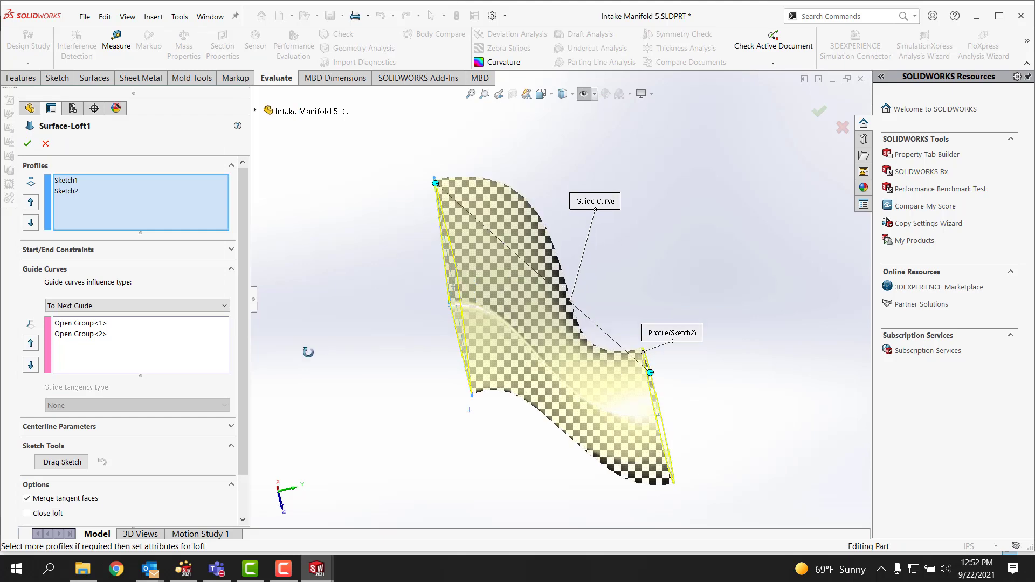
left_click(106, 328)
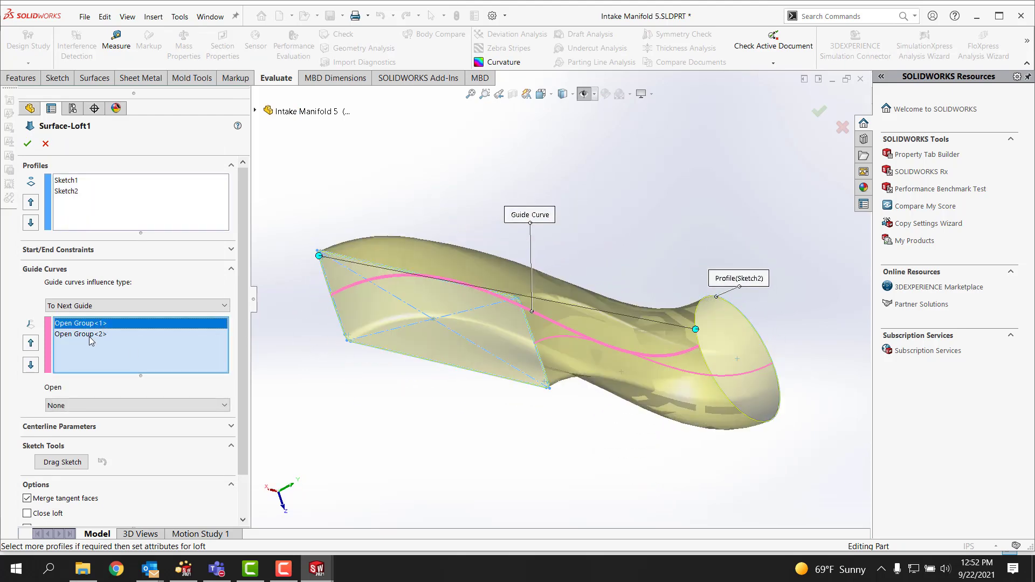
left_click(93, 335)
mouse_move(393, 399)
middle_mouse_down()
mouse_move(381, 497)
mouse_move(409, 432)
mouse_move(391, 421)
mouse_move(388, 391)
middle_mouse_up()
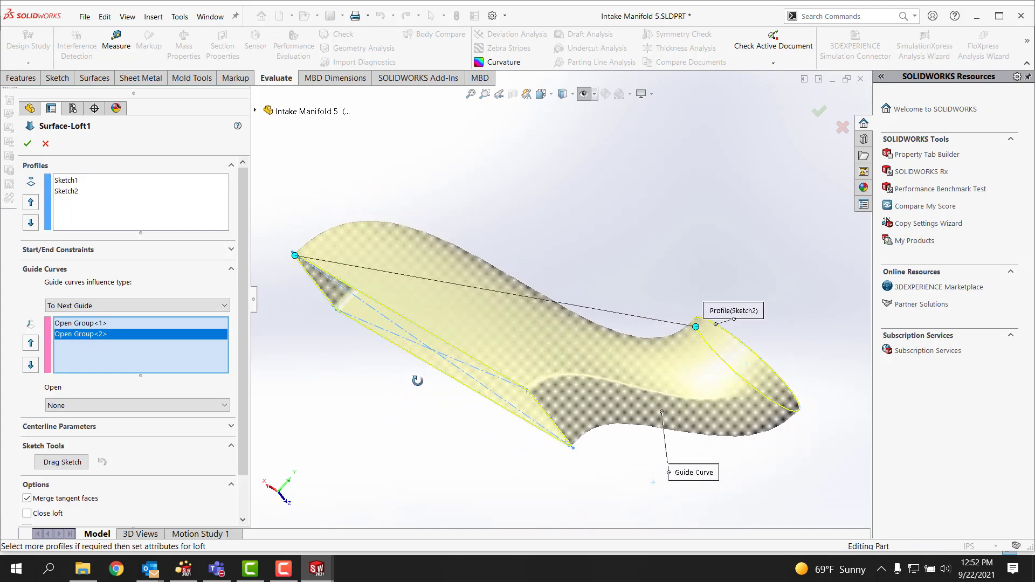
left_click(50, 144)
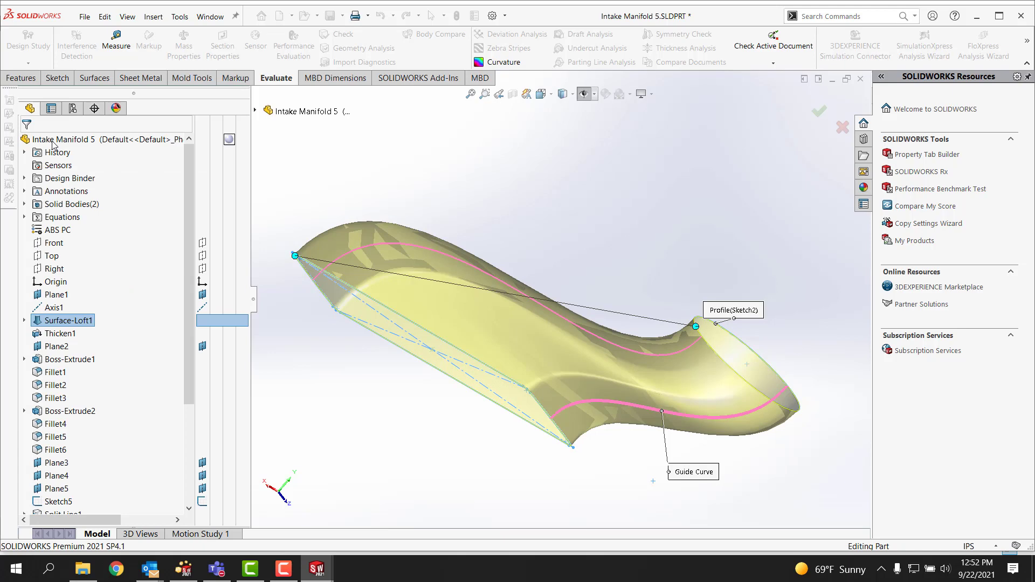
Edit 3DSketch1 under Surface-Loft1 and select its upper and lower guide splines.
left_click(24, 321)
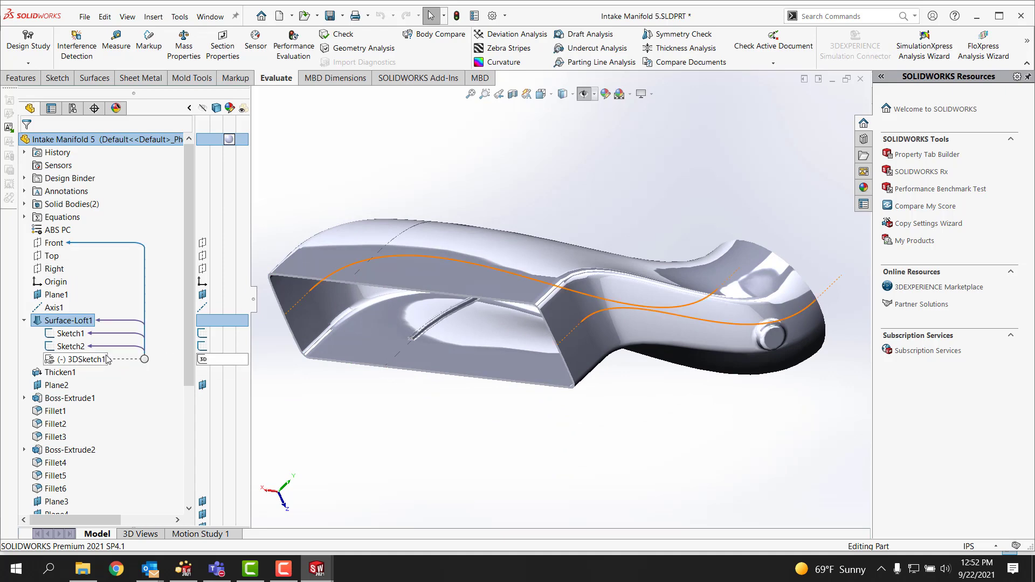
right_click(100, 353)
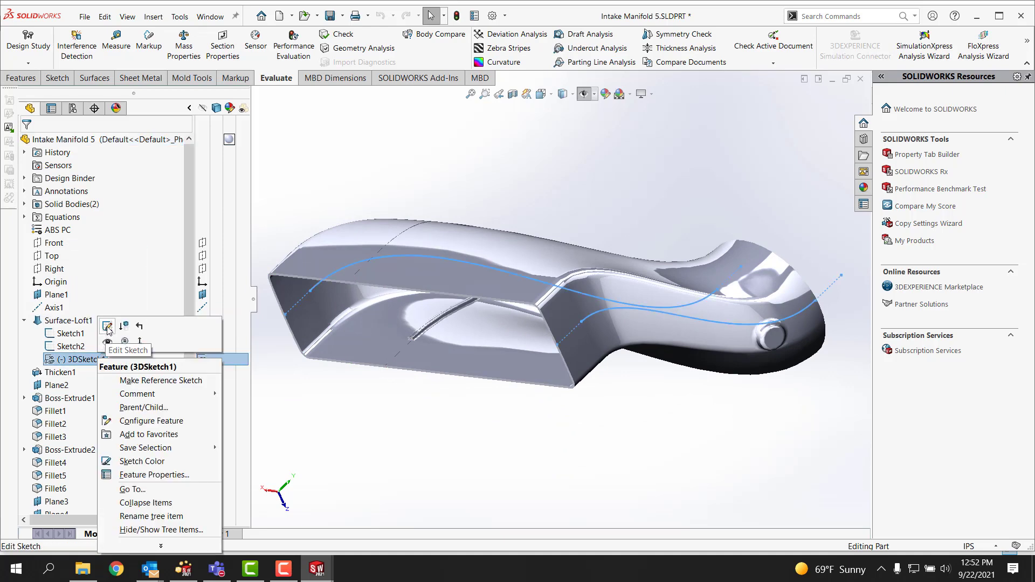
left_click(107, 327)
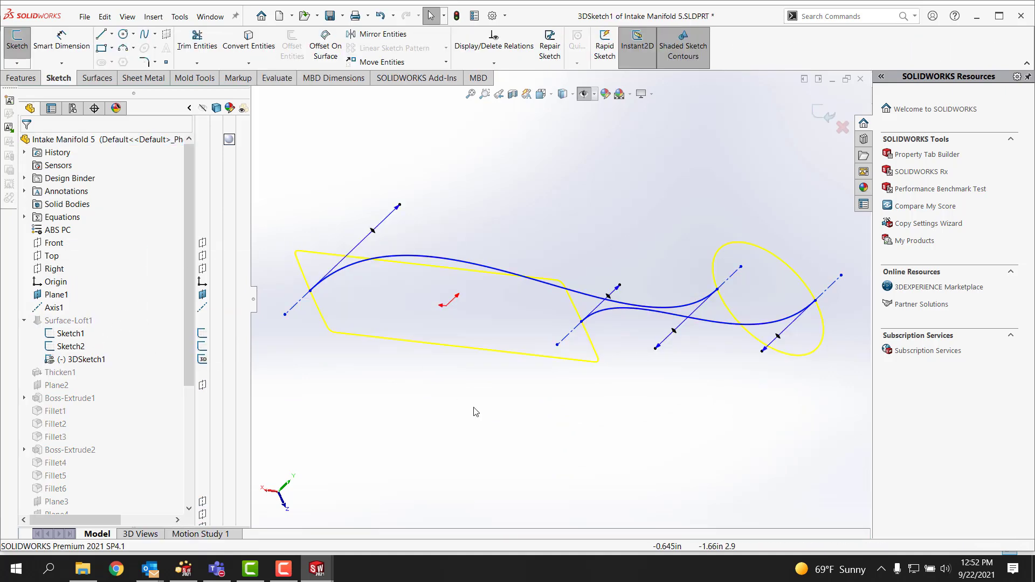
middle_click_drag(554, 470, 556, 473)
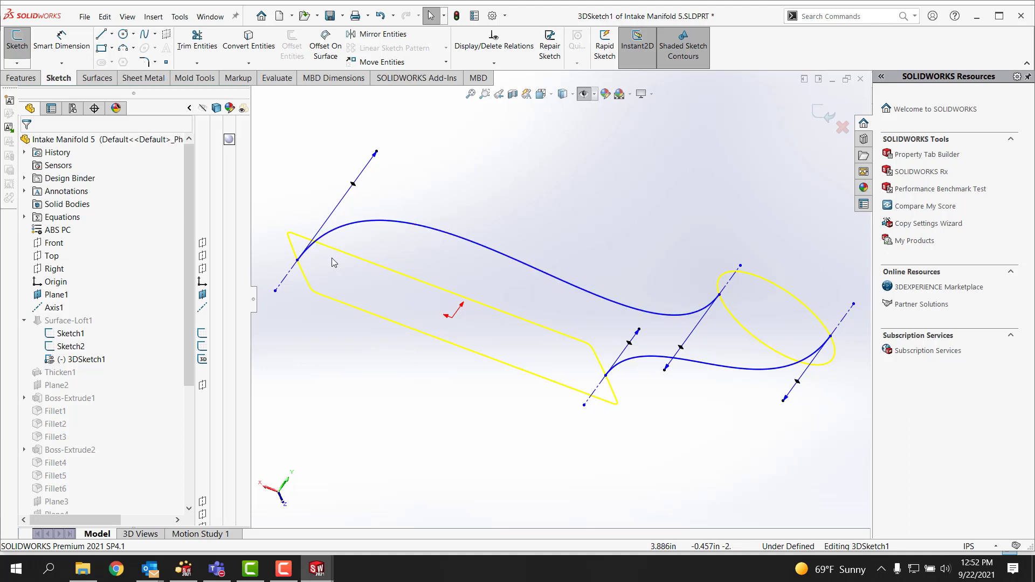
left_click(371, 223)
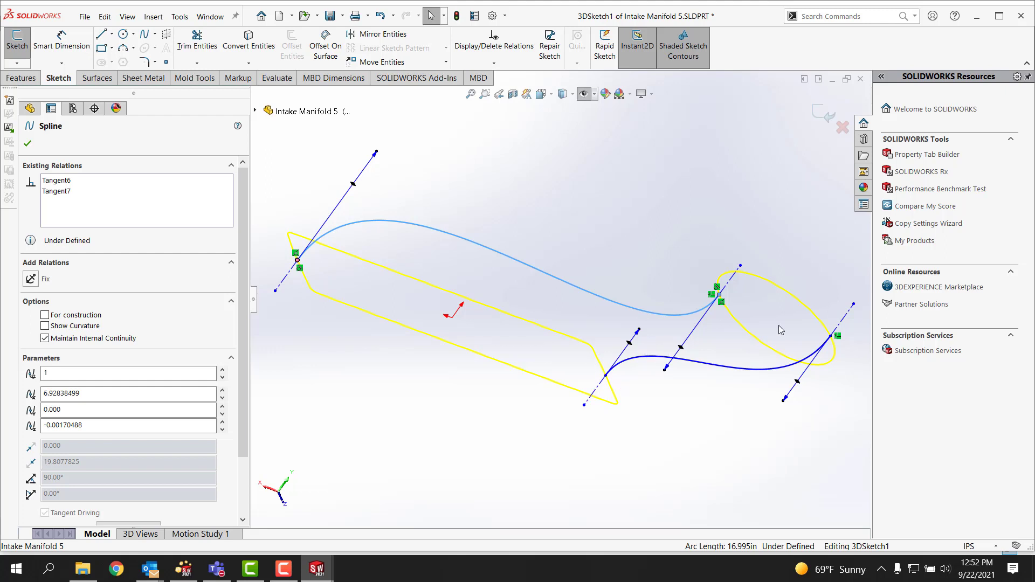
mouse_move(663, 438)
middle_mouse_down()
mouse_move(674, 351)
mouse_move(641, 403)
middle_mouse_up()
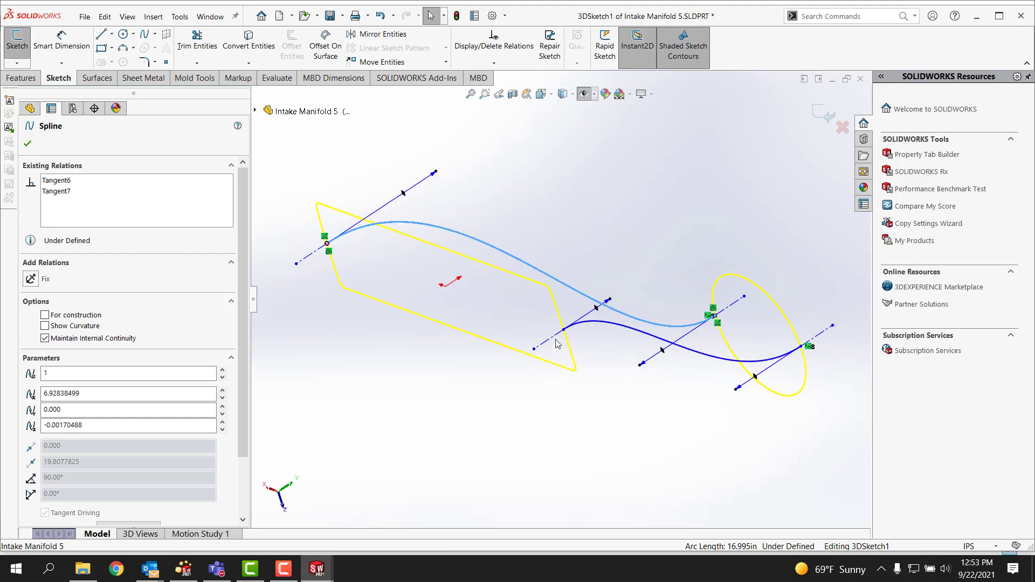
left_click(583, 323)
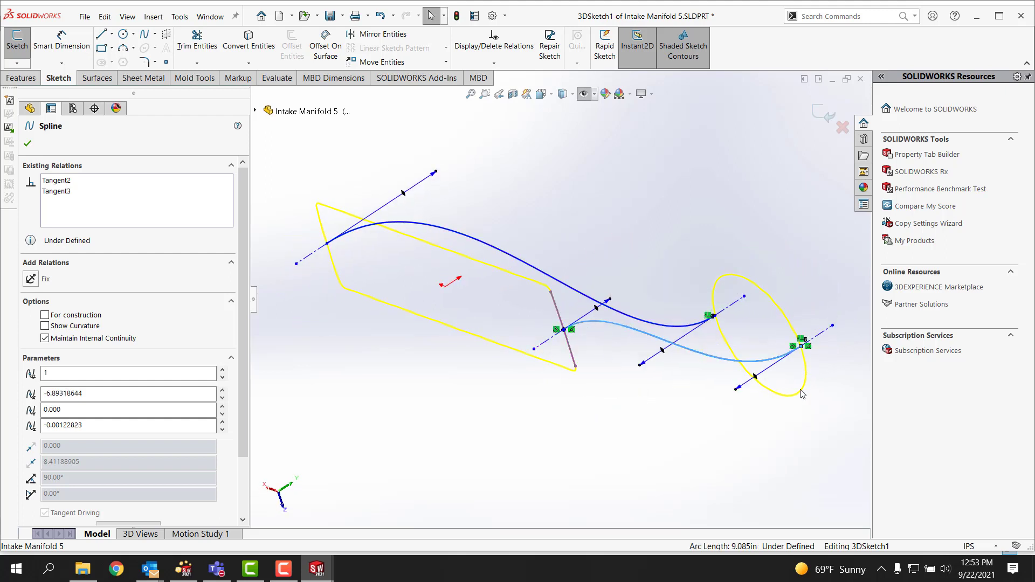
mouse_move(688, 461)
middle_mouse_down()
mouse_move(706, 426)
mouse_move(665, 432)
mouse_move(647, 471)
mouse_move(609, 447)
middle_mouse_up()
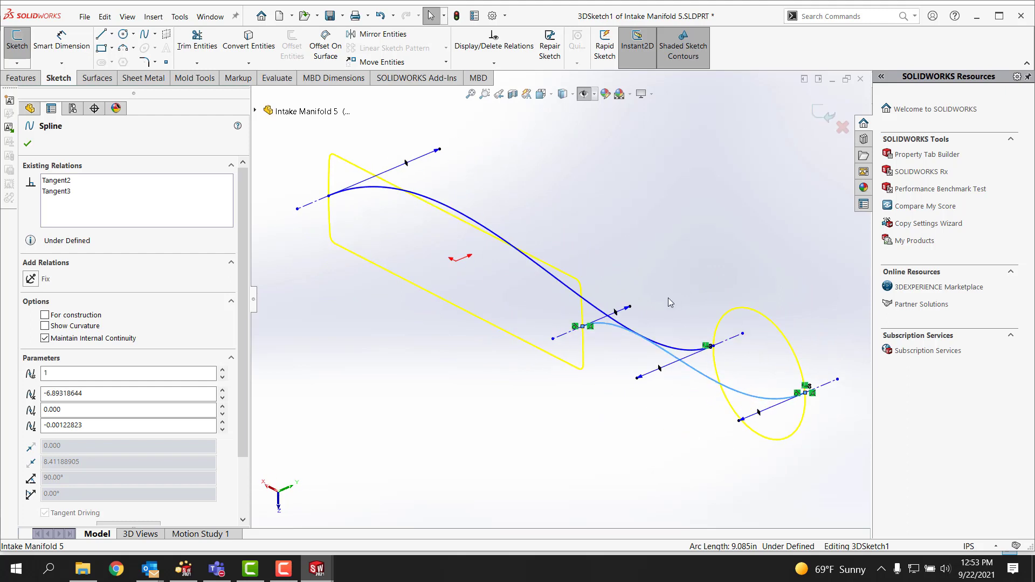
Exit 3DSketch1 and highlight Thicken1 while orbiting the shaded manifold's ends.
left_click(821, 115)
mouse_move(702, 219)
middle_mouse_down()
mouse_move(576, 182)
mouse_move(560, 240)
middle_mouse_up()
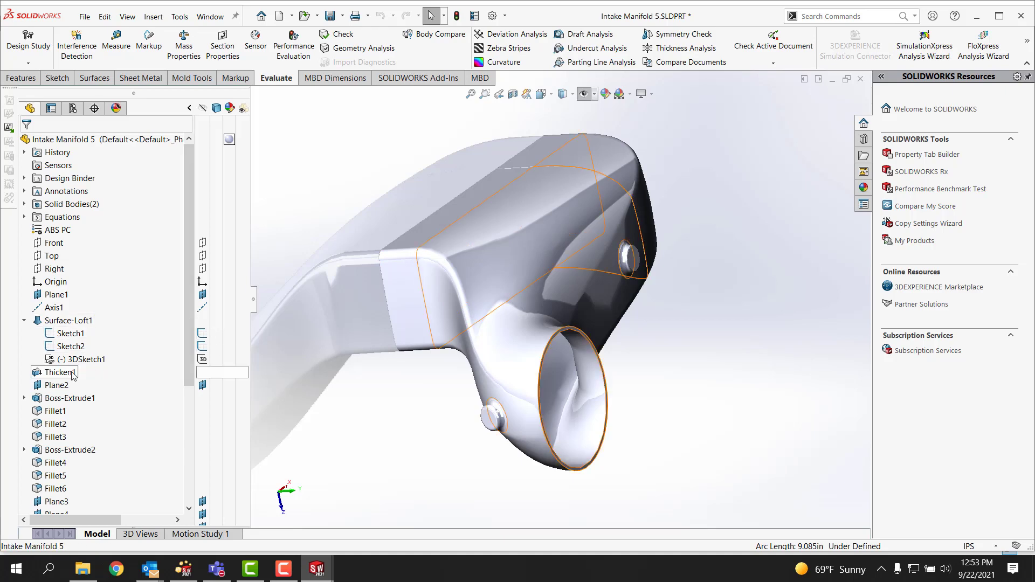
left_click(60, 372)
mouse_move(322, 294)
middle_mouse_down()
mouse_move(393, 263)
mouse_move(324, 291)
middle_mouse_up()
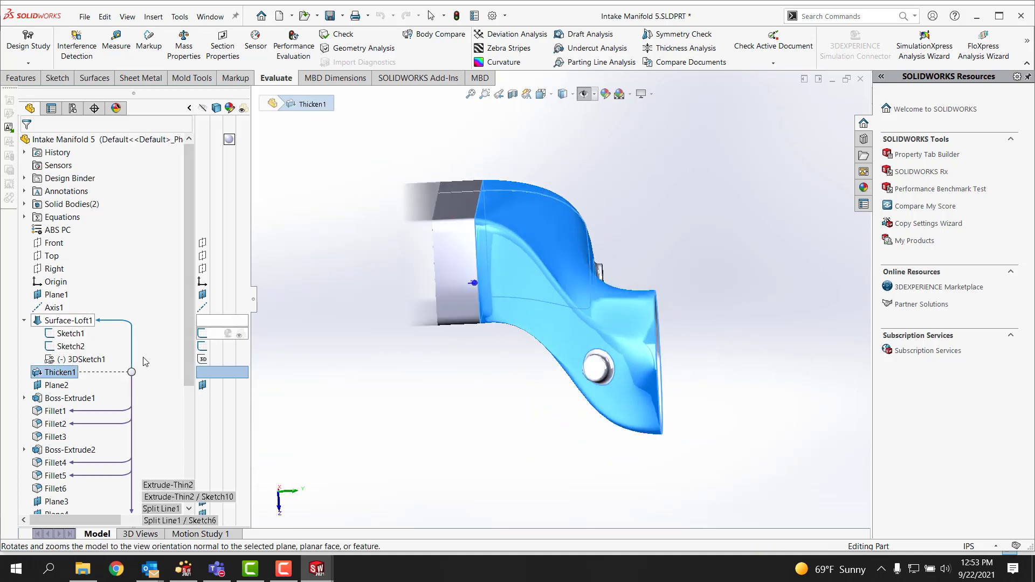
left_click_drag(190, 317, 190, 362)
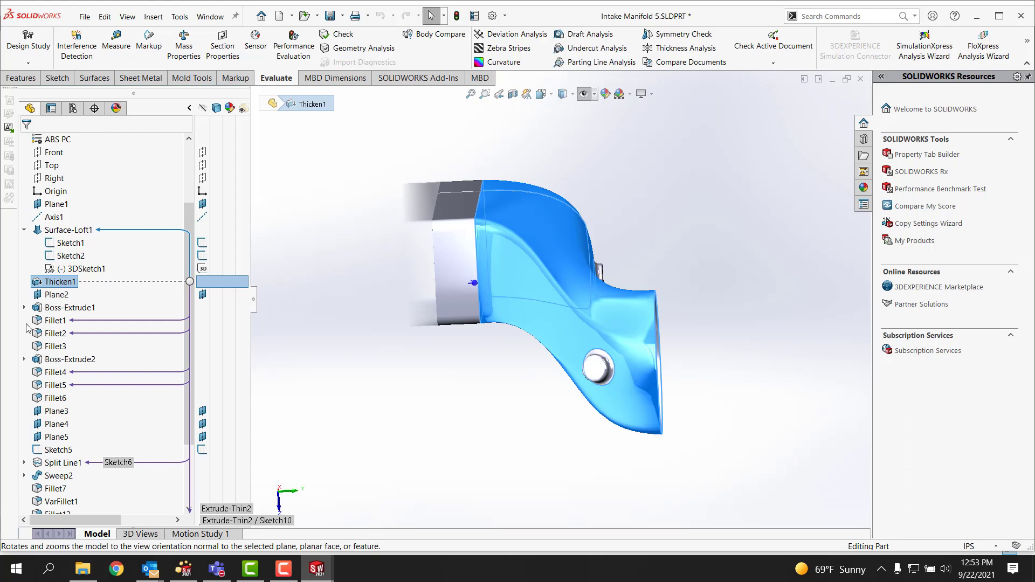
left_click(54, 320)
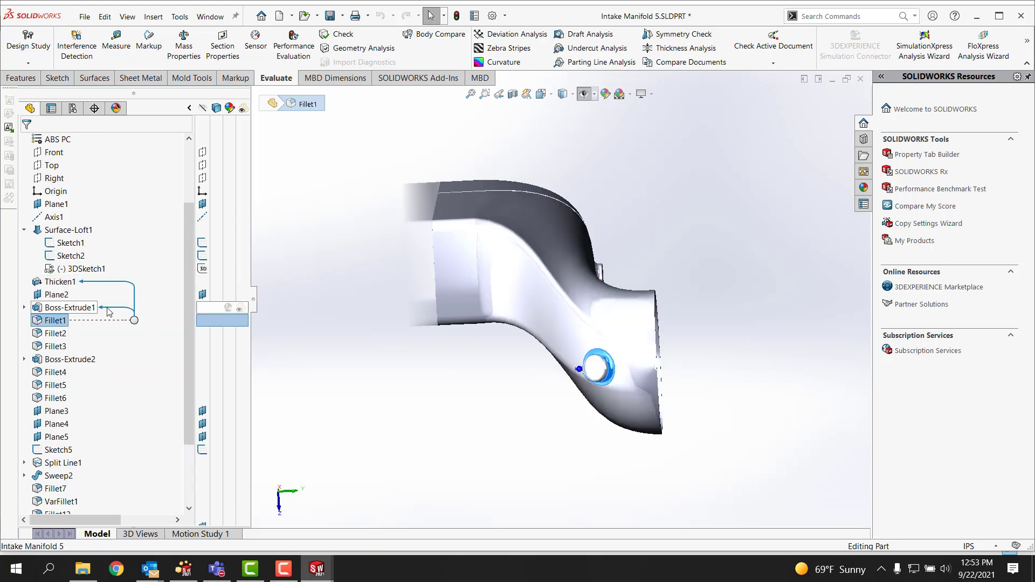
scroll(621, 378, "down", 6)
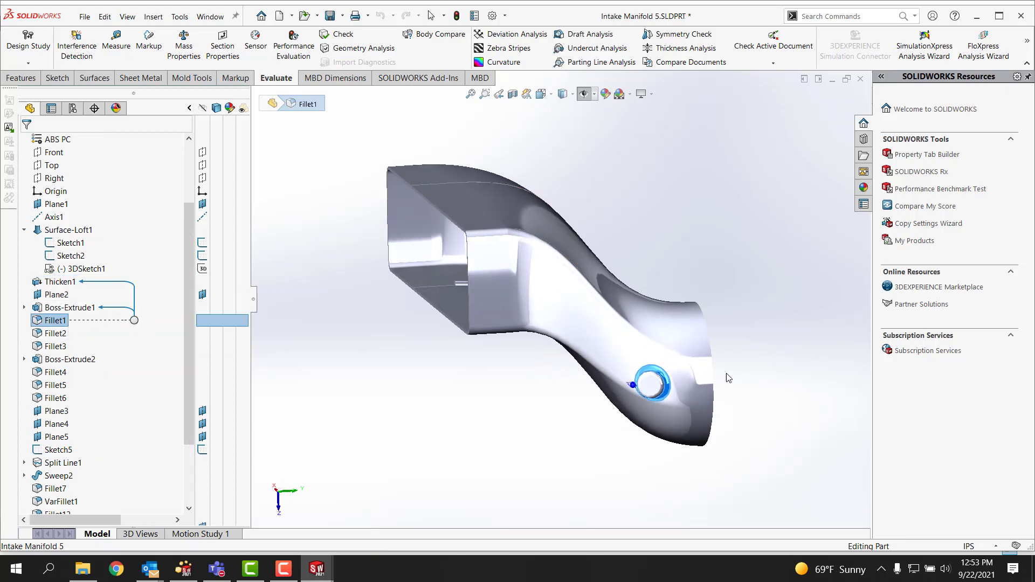
scroll(639, 383, "up", 8)
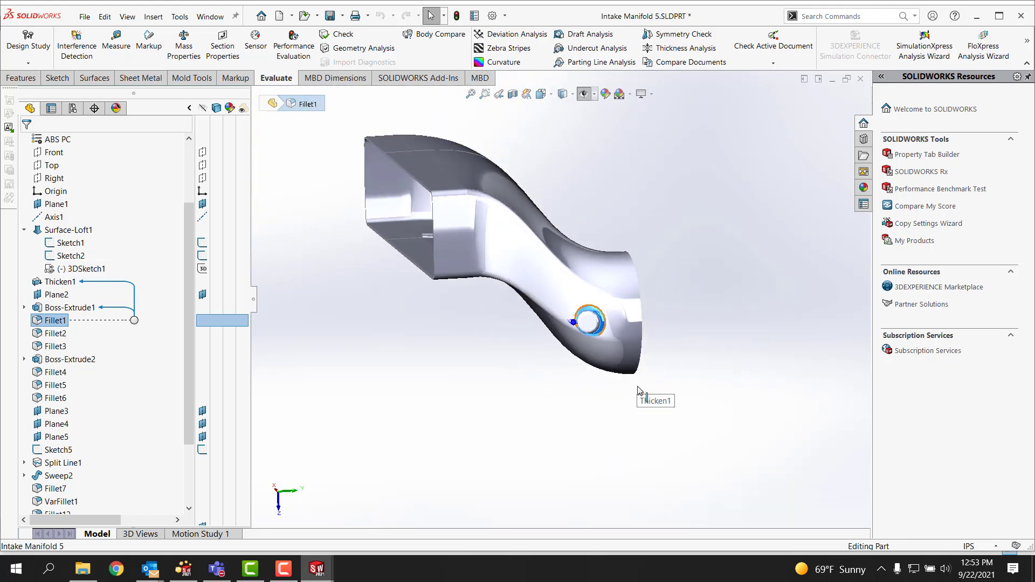
middle_click_drag(637, 393, 558, 370)
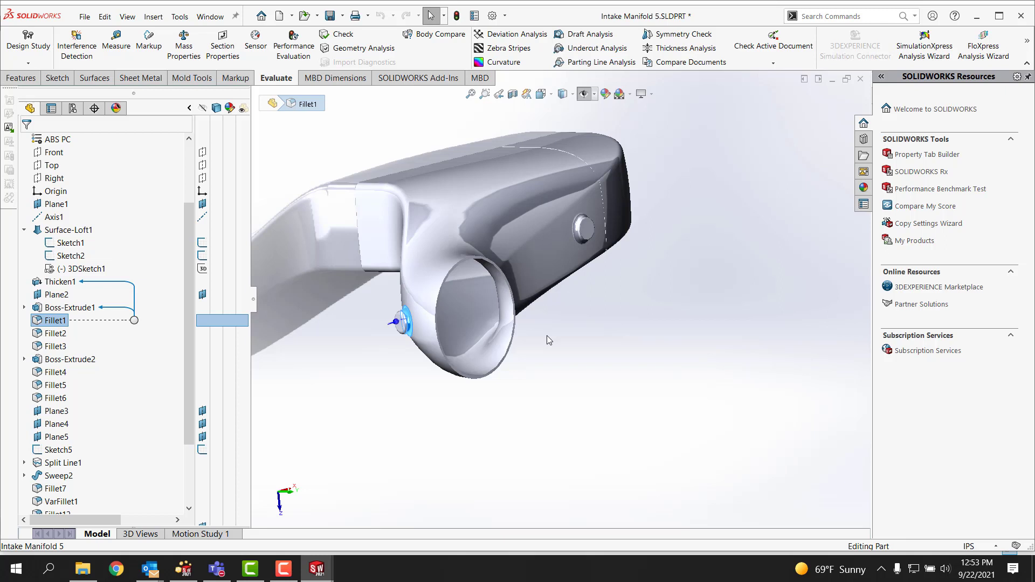
middle_click_drag(556, 339, 502, 324)
scroll(503, 325, "down", 3)
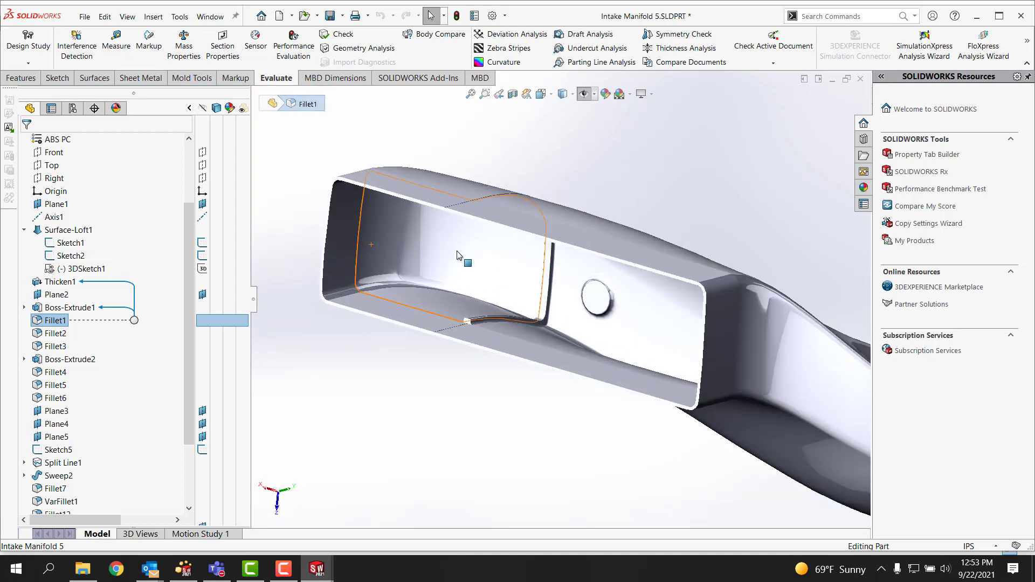
scroll(503, 325, "up", 5)
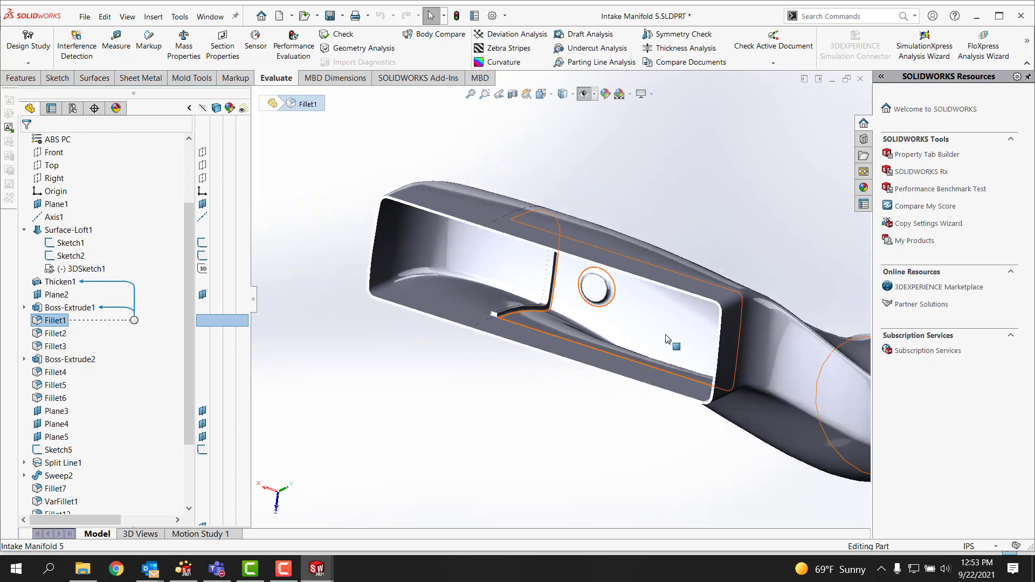
middle_click_drag(669, 335, 656, 279)
scroll(551, 276, "down", 5)
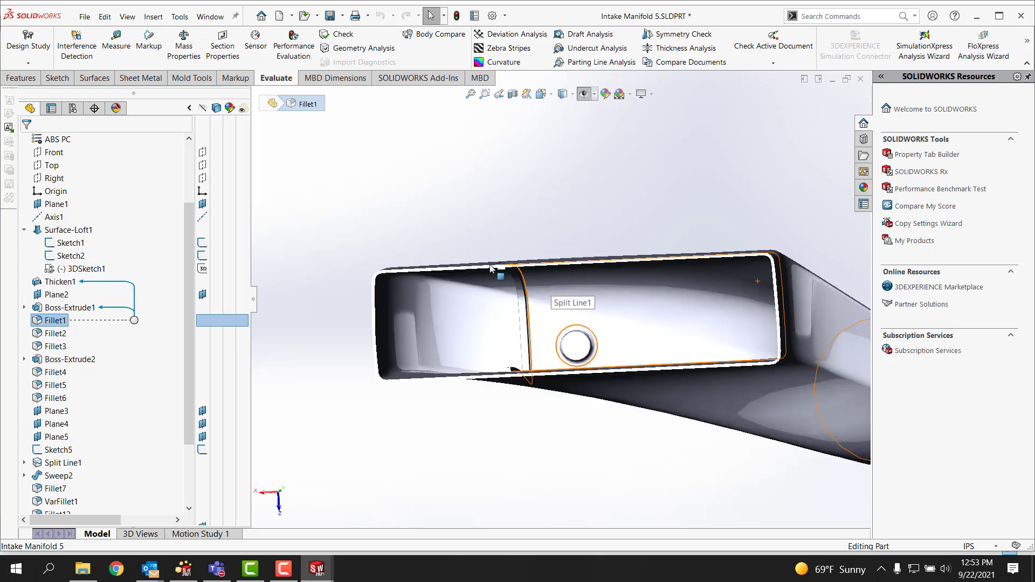
scroll(517, 400, "down", 6)
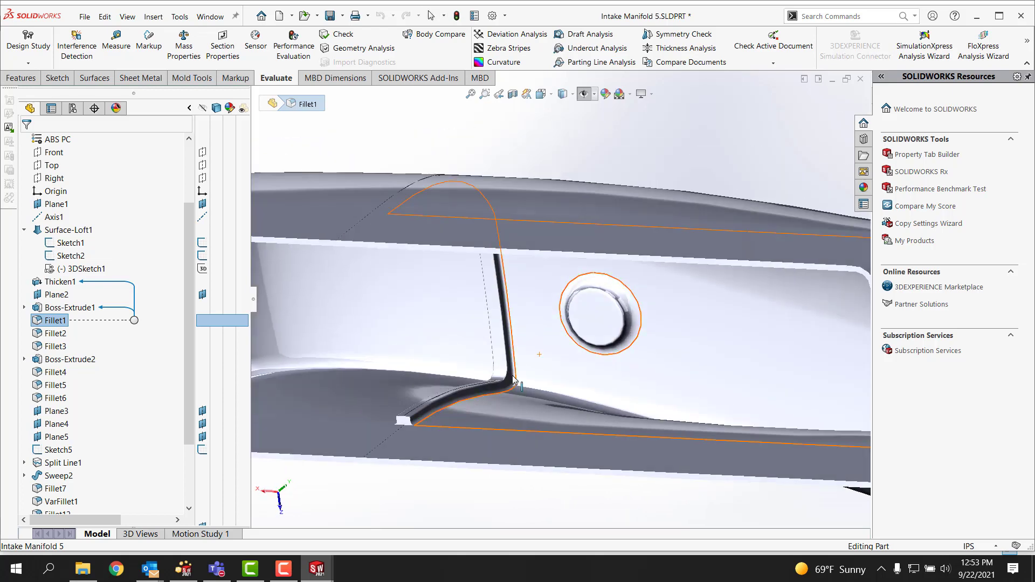
scroll(405, 233, "up", 5)
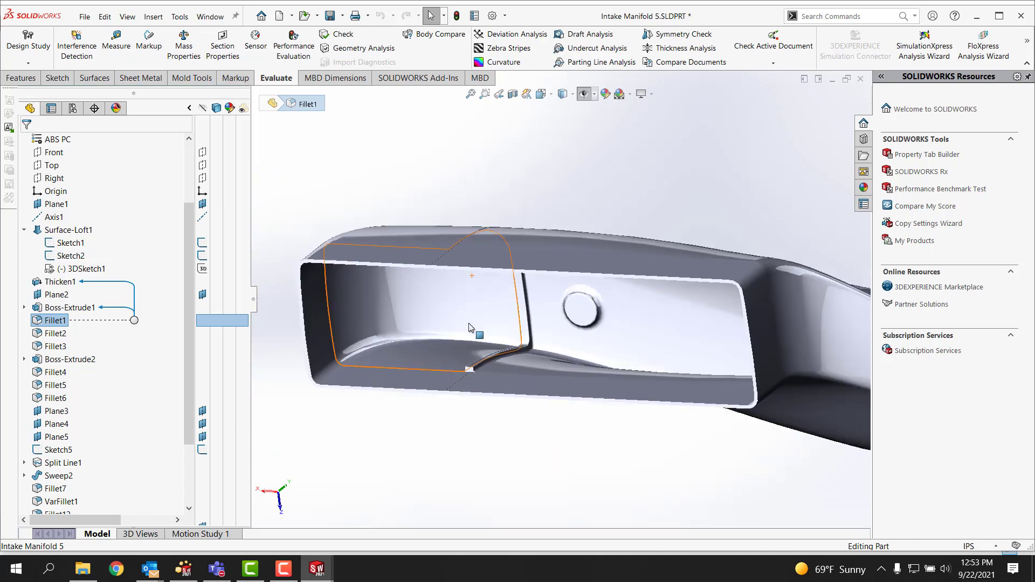
middle_click_drag(486, 302, 741, 296)
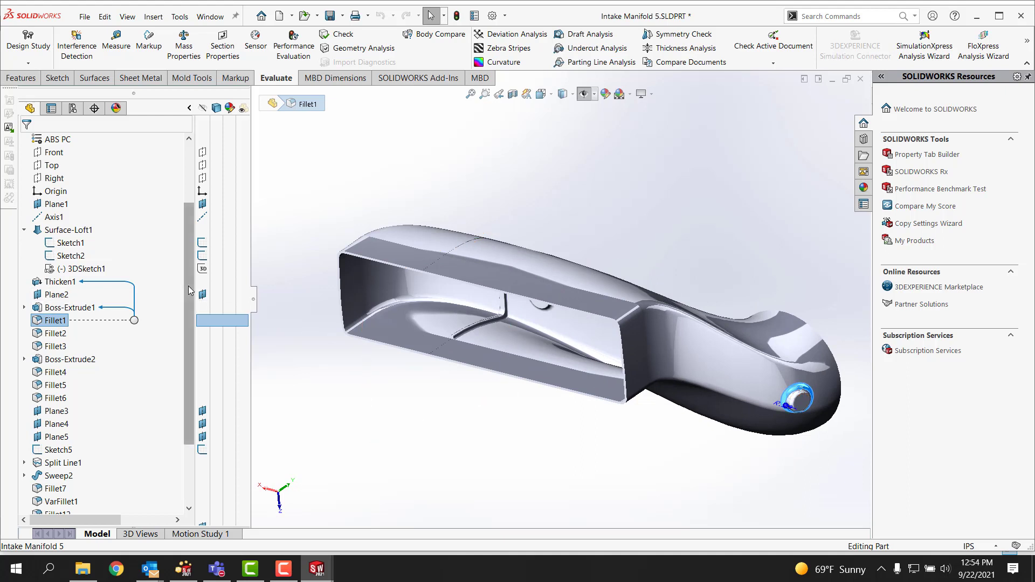
middle_click_drag(448, 331, 451, 349)
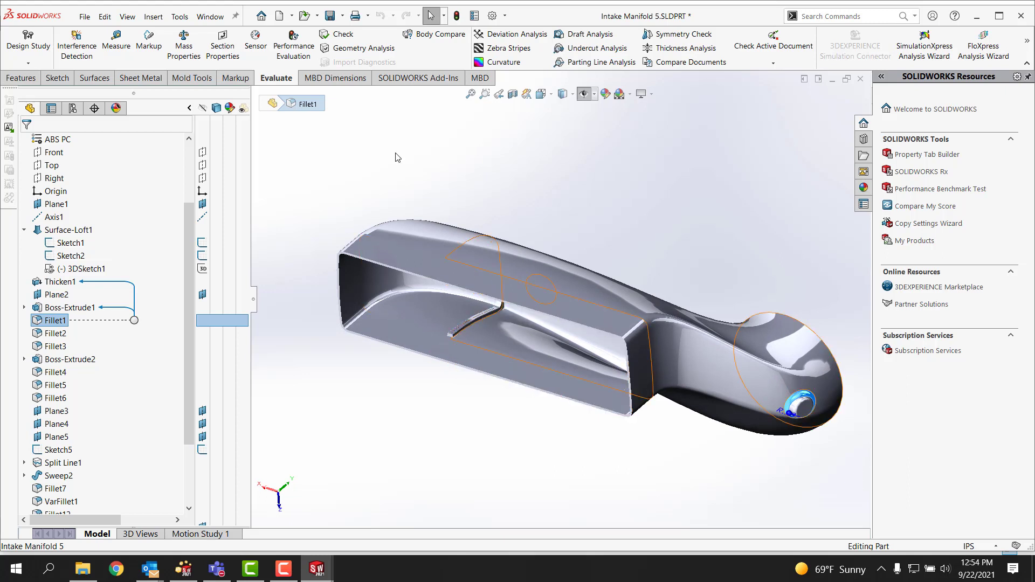
Switch to 2 pass intake assy.SLDASM, decline the rebuild prompt, then rebuild with Ctrl+B.
left_click(210, 17)
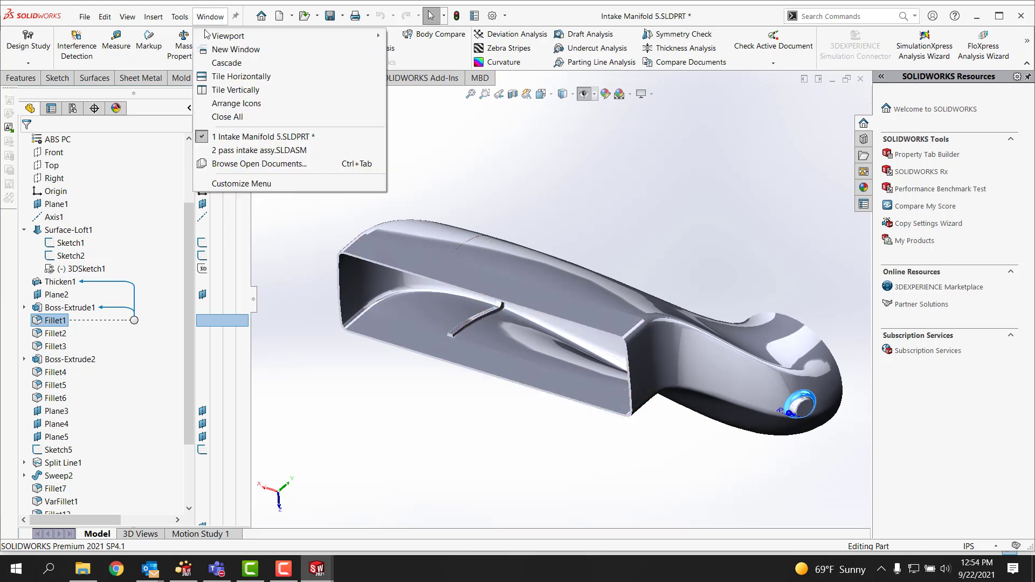
left_click(277, 153)
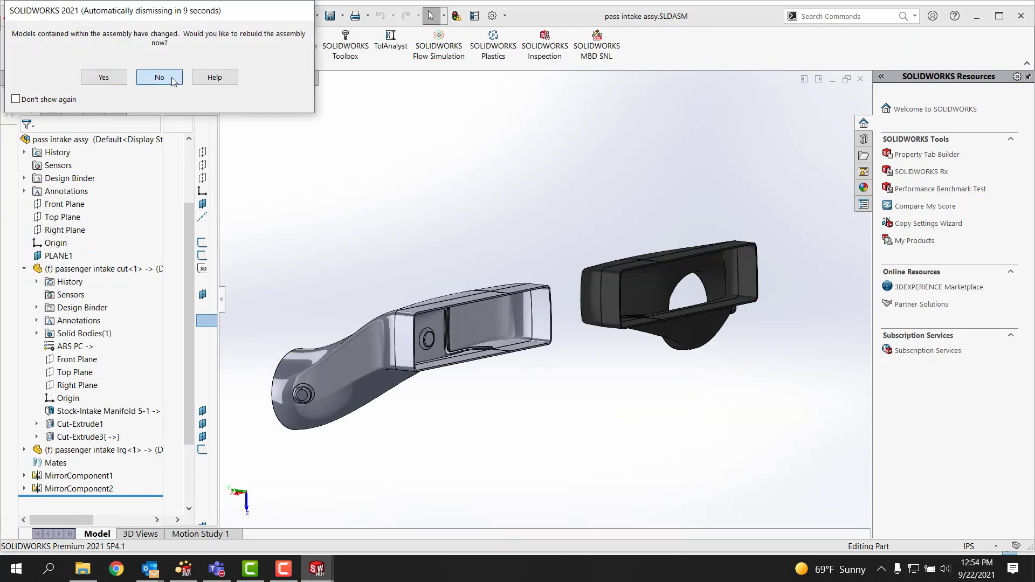
left_click(173, 79)
key("ctrl+b")
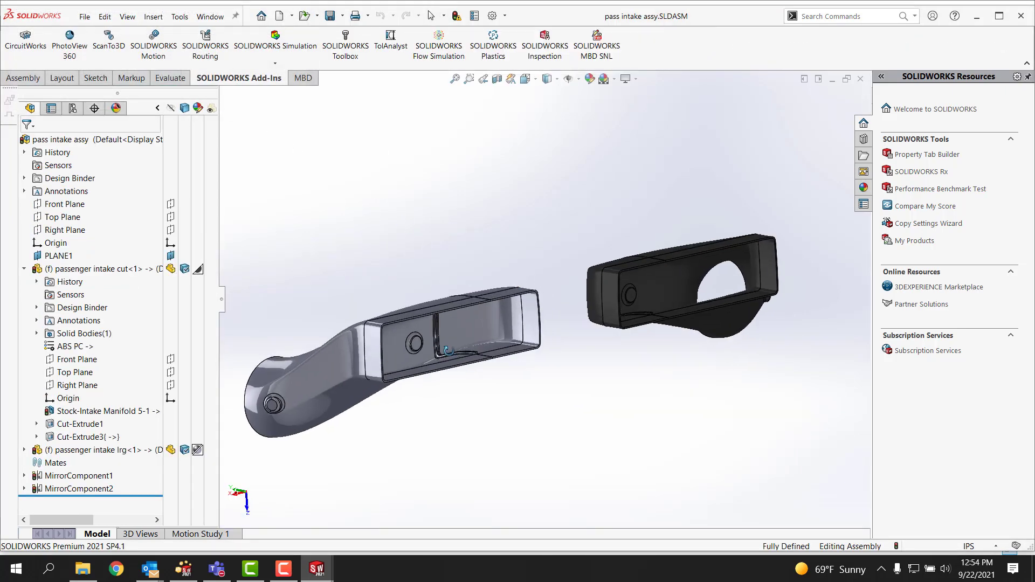
Orbit the assembly to inspect the grey and black intake halves from several sides.
mouse_move(448, 351)
middle_mouse_down()
mouse_move(431, 361)
mouse_move(452, 360)
middle_mouse_up()
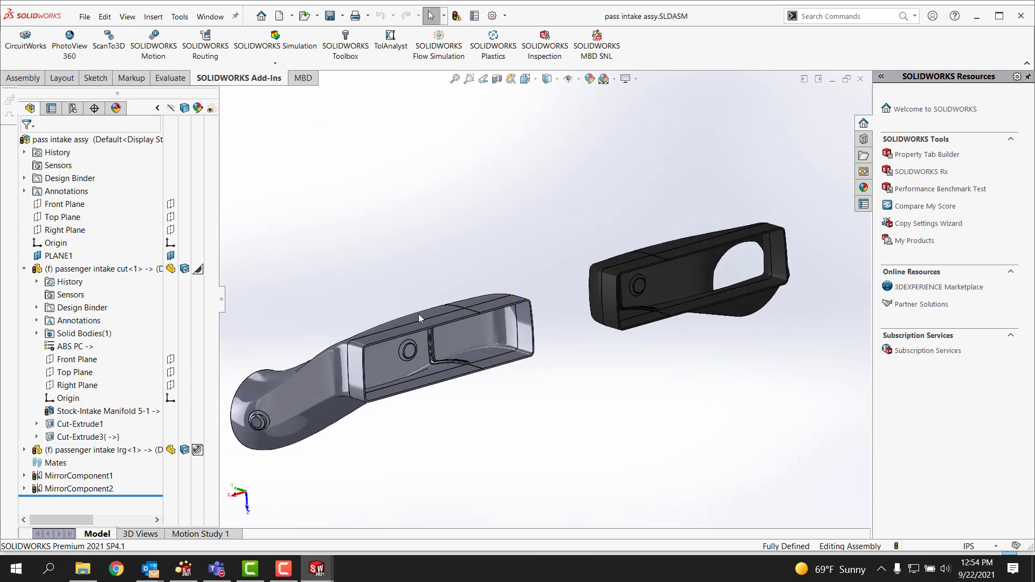
middle_click_drag(419, 314, 601, 286)
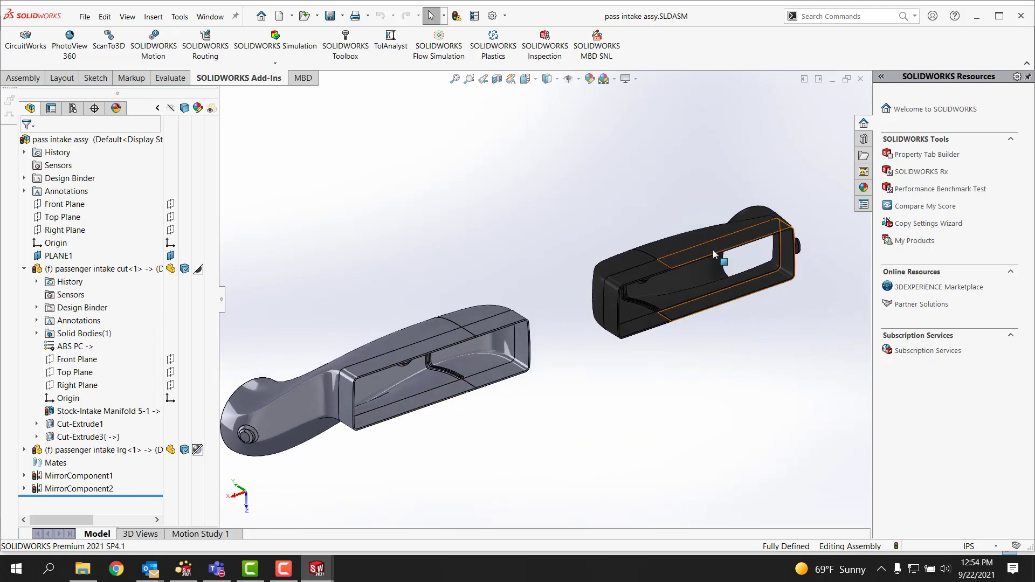
middle_click_drag(390, 284, 289, 201)
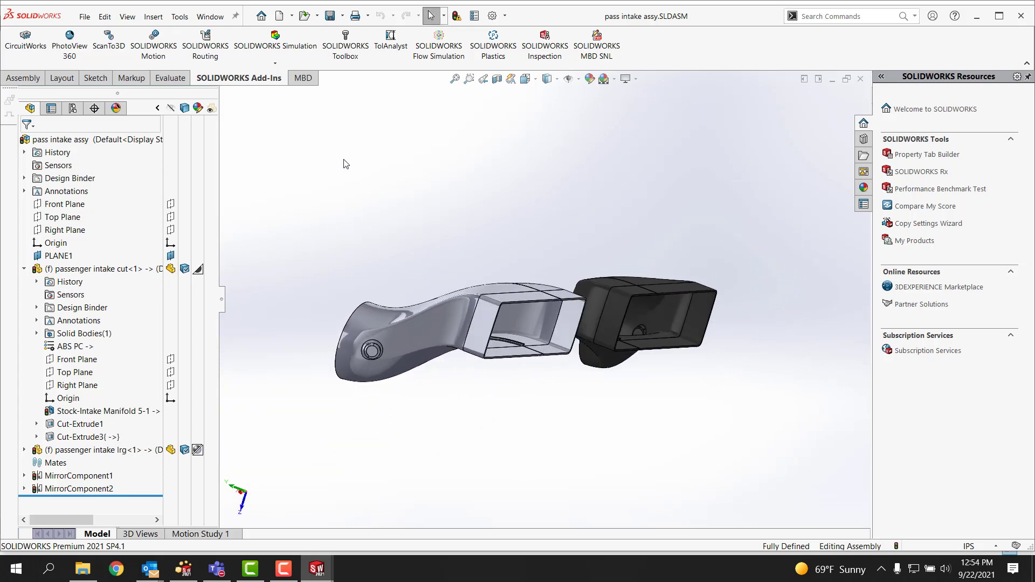
middle_click_drag(423, 238, 384, 247)
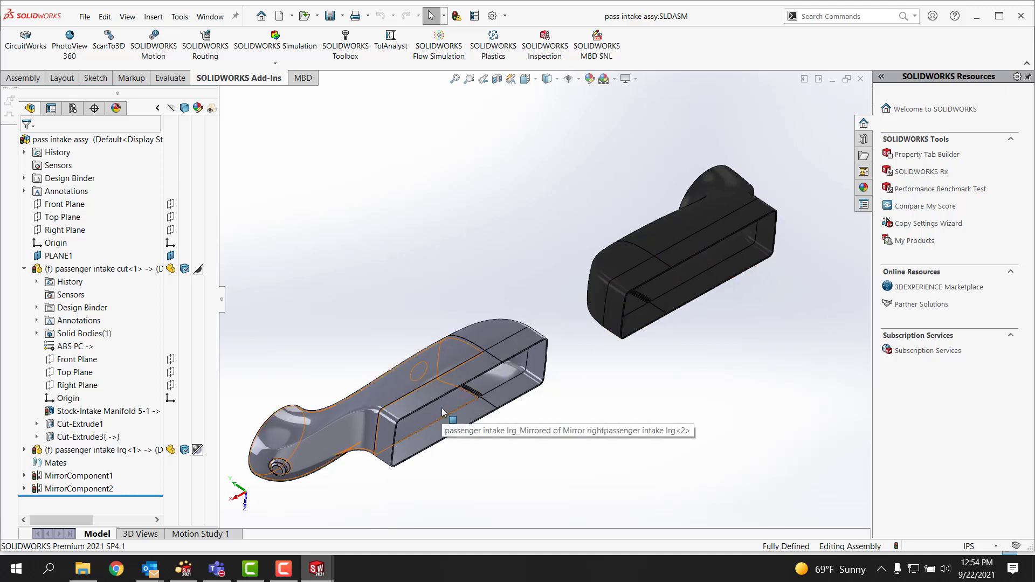
middle_click_drag(451, 416, 496, 426)
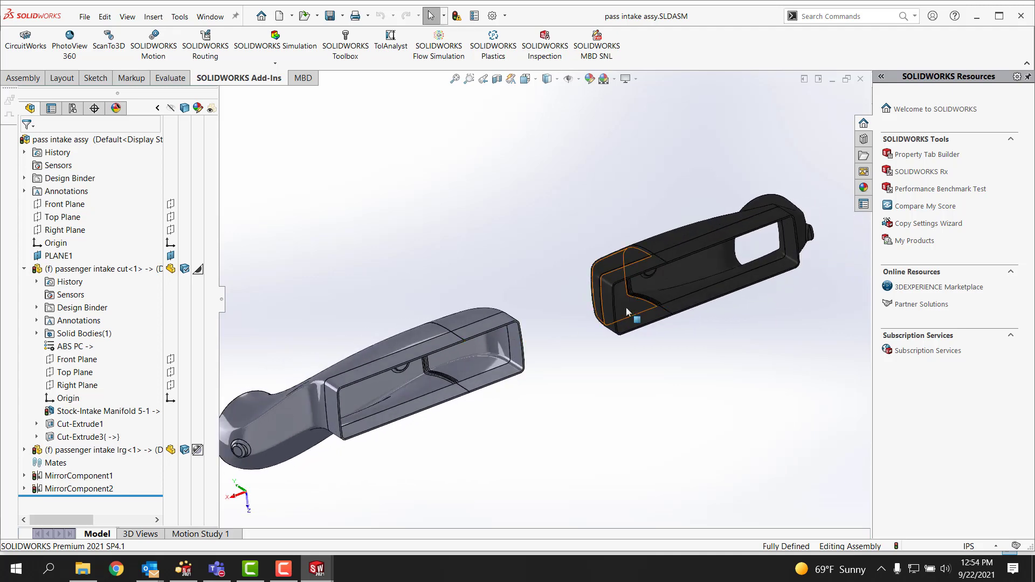
scroll(625, 275, "down", 5)
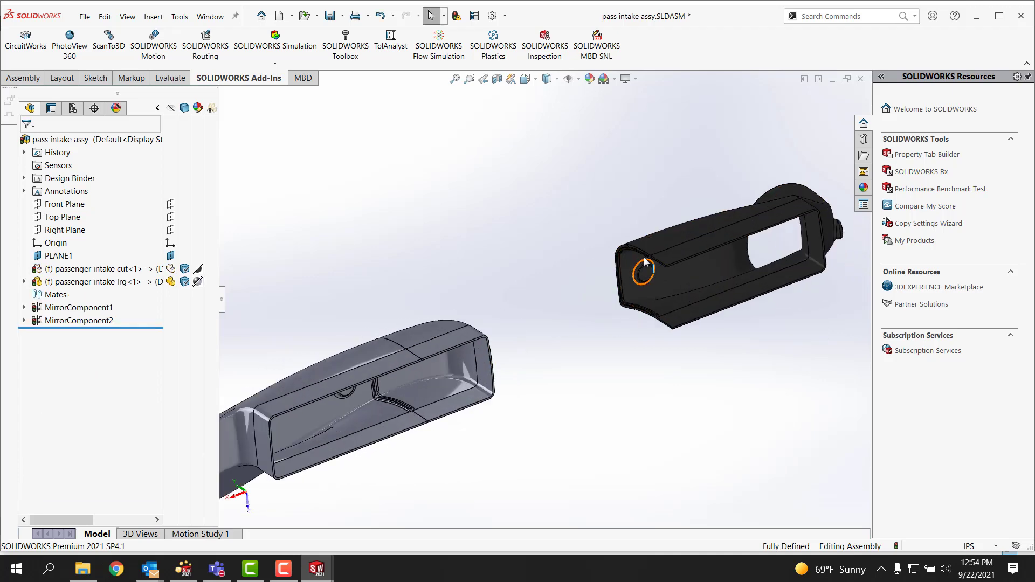
scroll(606, 280, "down", 5)
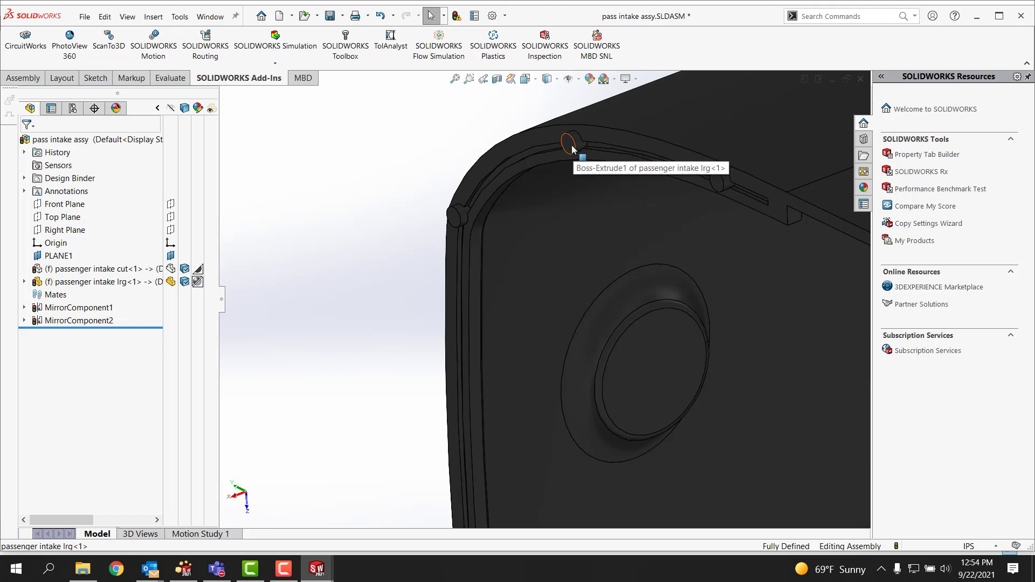
scroll(556, 157, "down", 4)
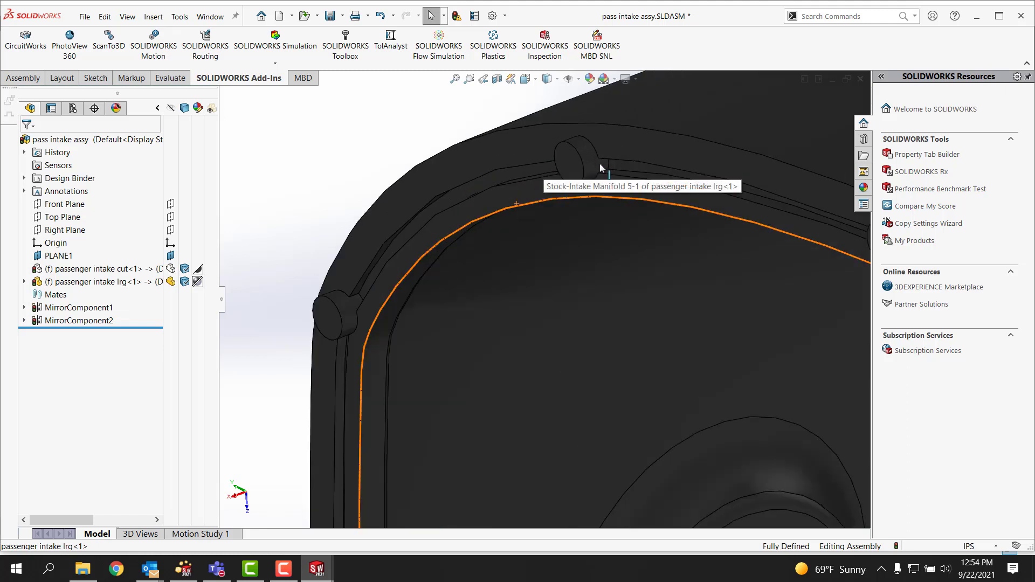
scroll(602, 164, "up", 2)
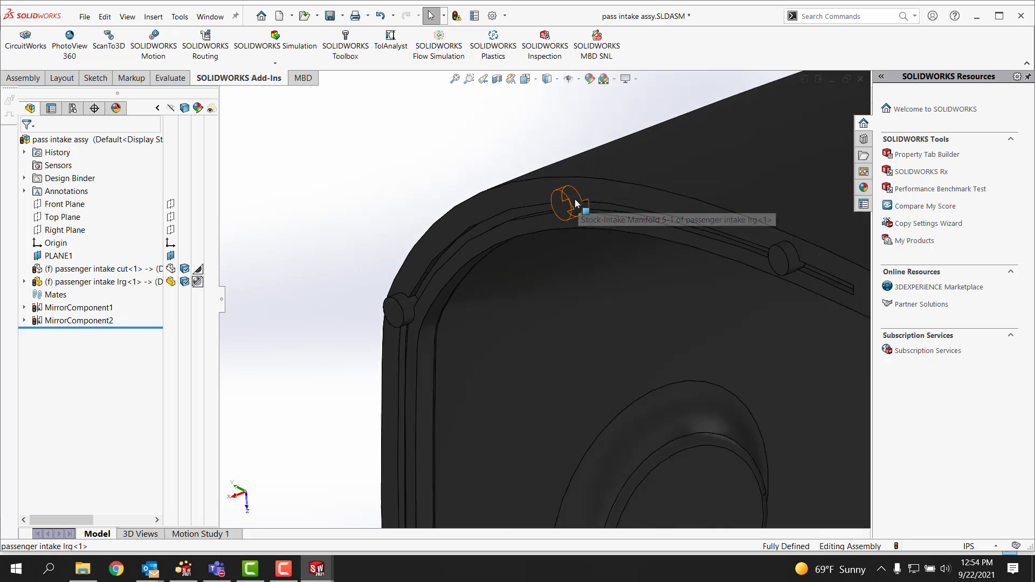
scroll(591, 216, "up", 4)
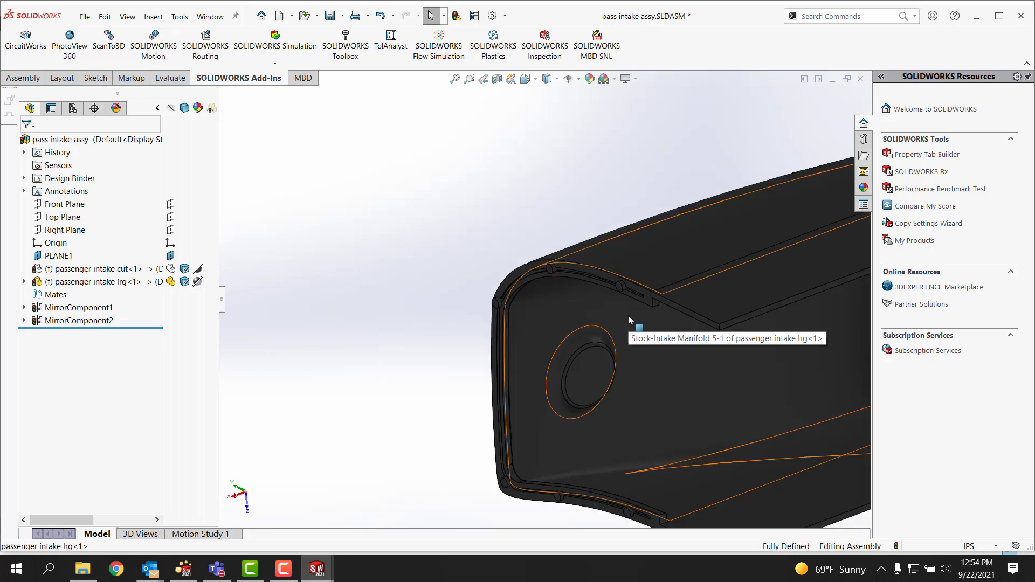
scroll(704, 323, "up", 5)
scroll(557, 321, "down", 2)
scroll(466, 319, "up", 3)
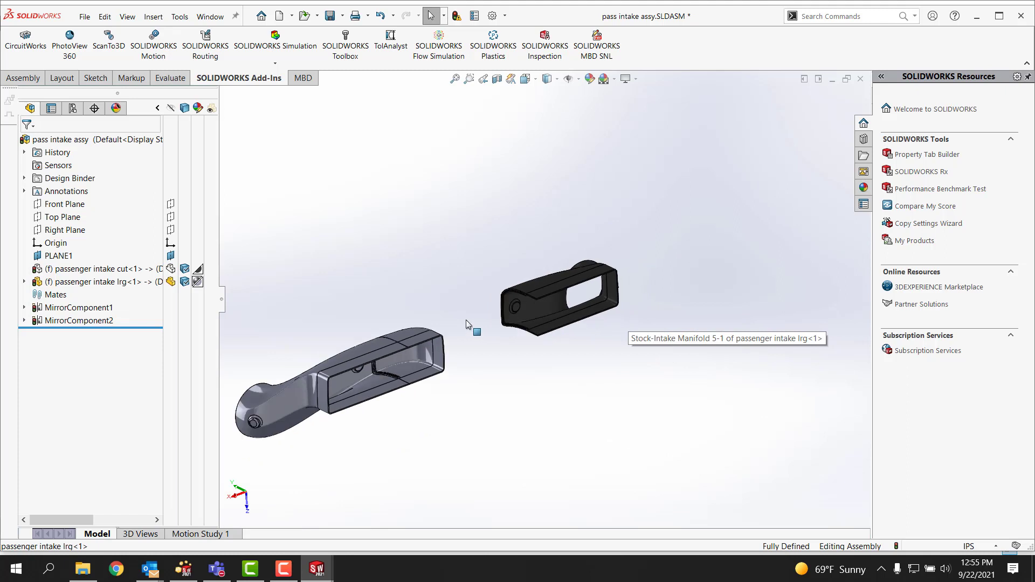
scroll(411, 429, "down", 2)
middle_click_drag(412, 428, 541, 291, "ctrl")
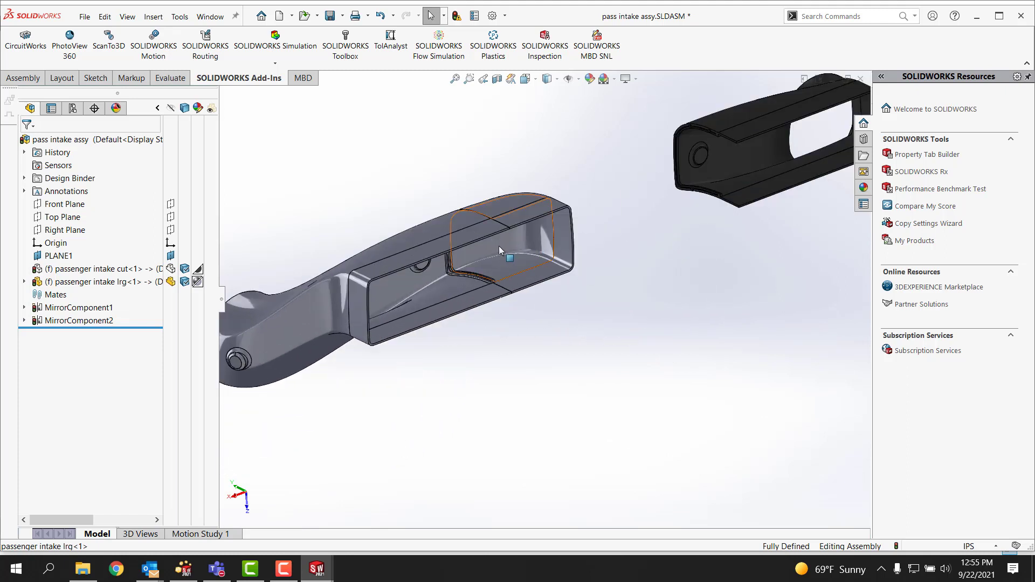
scroll(622, 242, "up", 2)
scroll(473, 161, "down", 2)
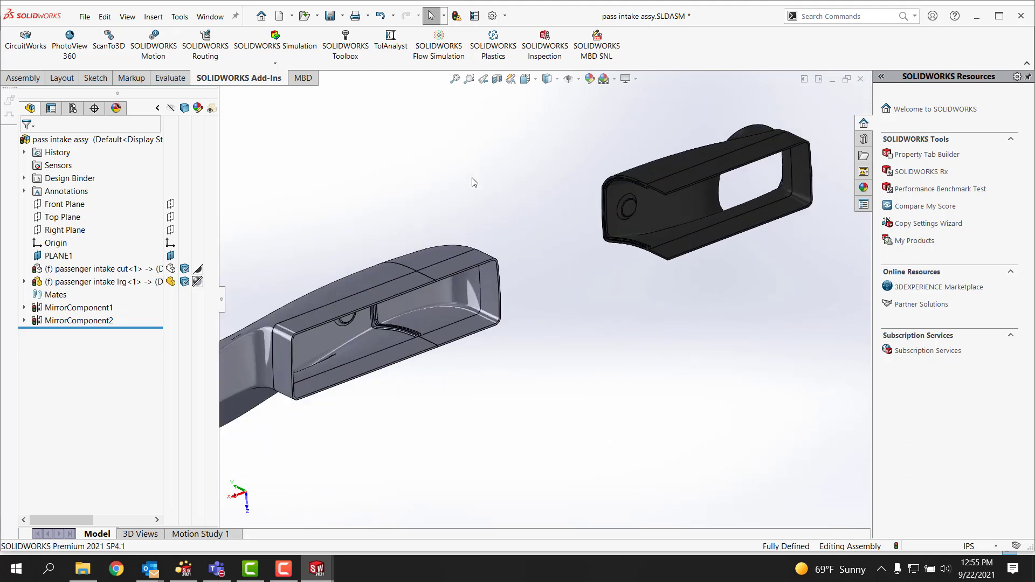
scroll(481, 215, "up", 4)
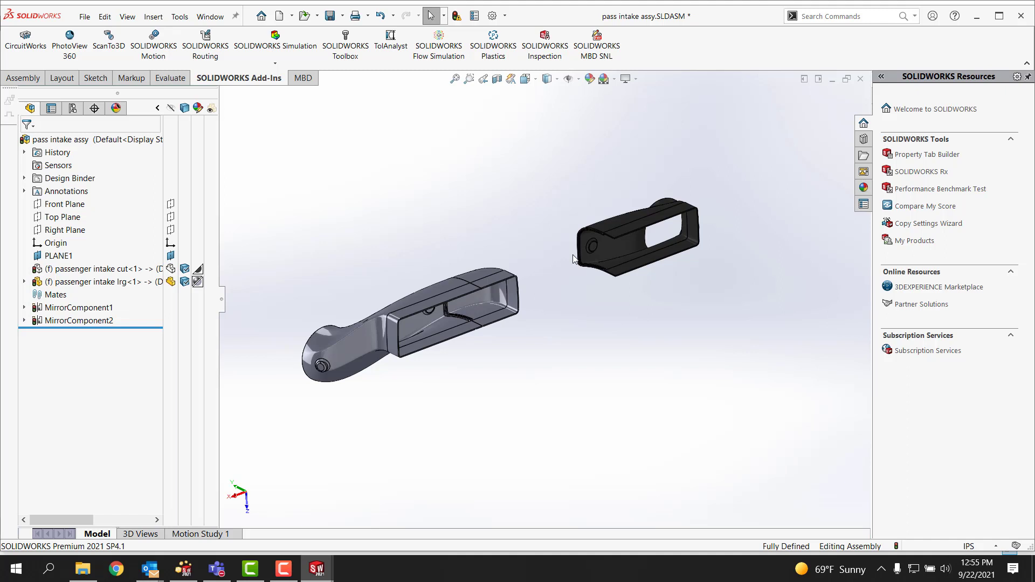
scroll(469, 219, "down", 2)
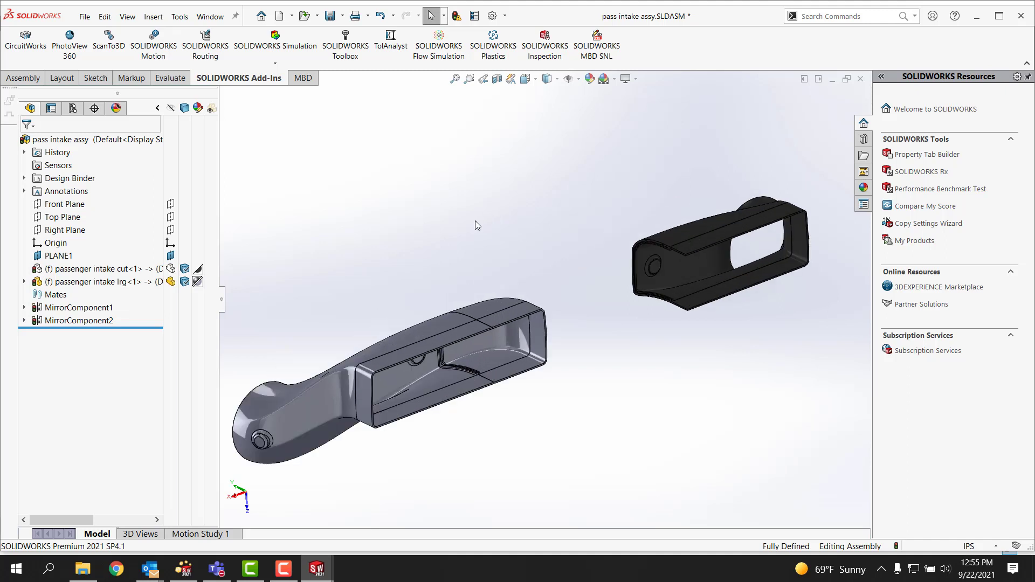